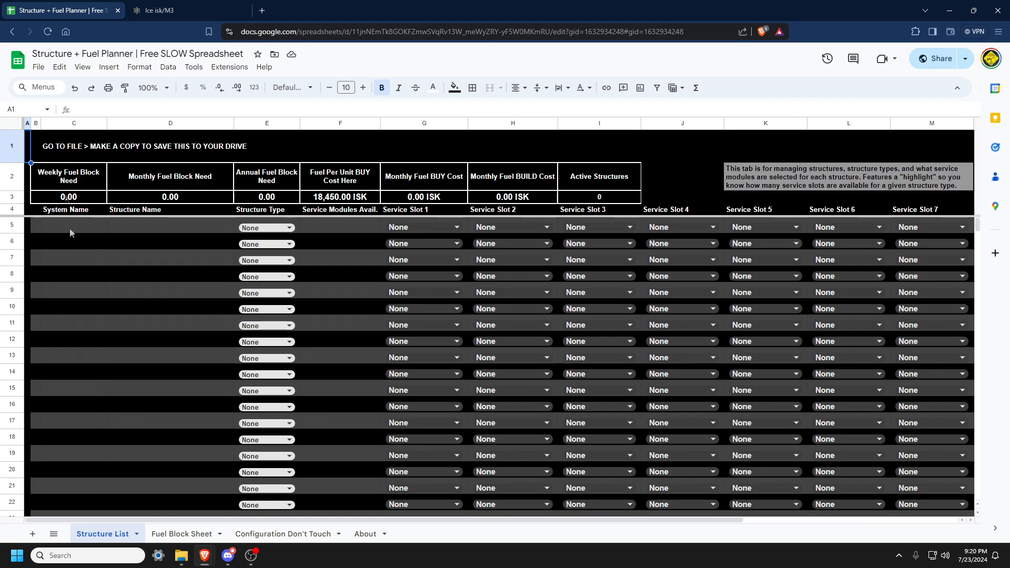
# Examine the File menu's copy option and the structure list's column headers from System Name to Service Slot 7.
pyautogui.click(38, 66)
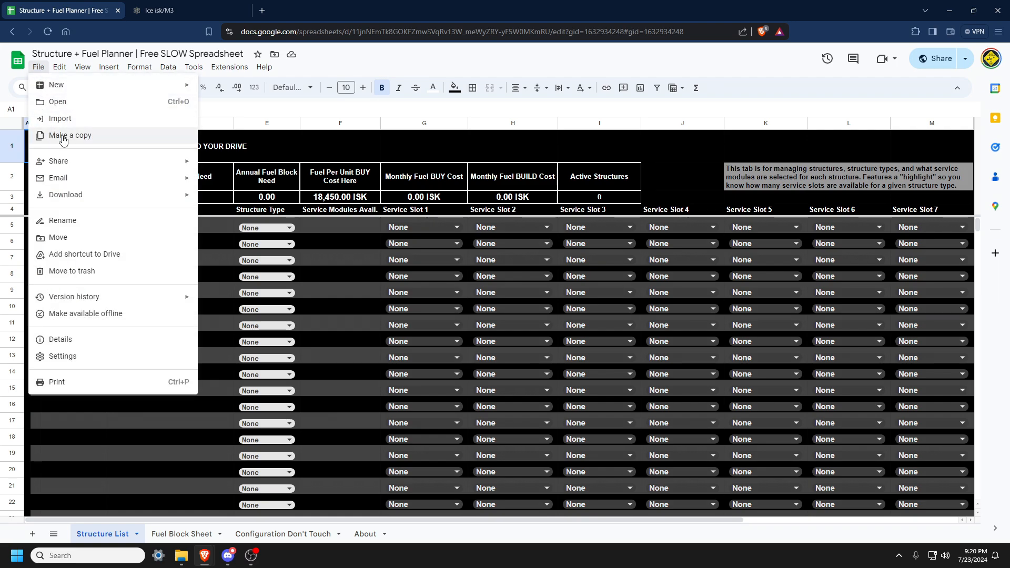
pyautogui.click(162, 241)
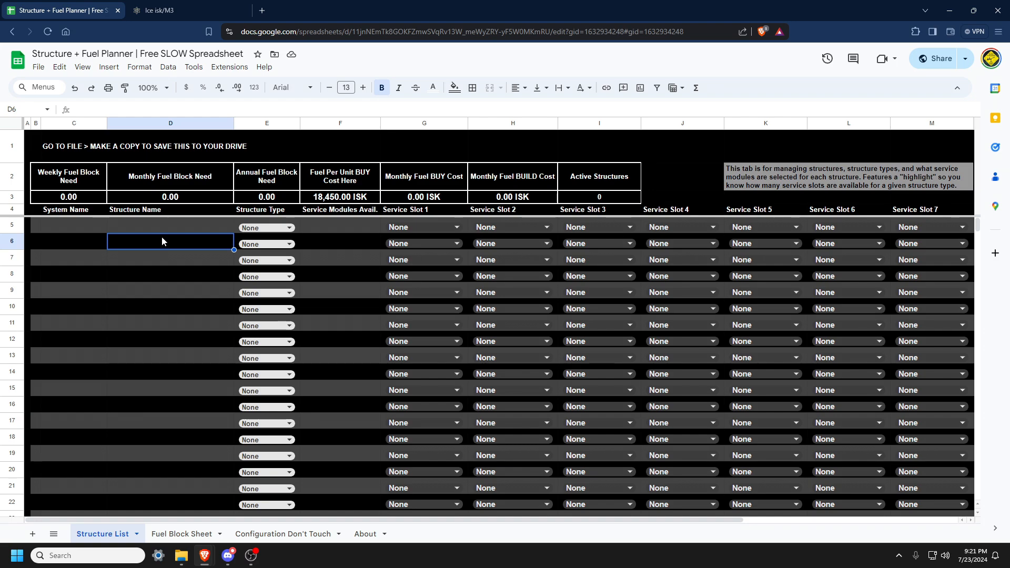
pyautogui.click(95, 225)
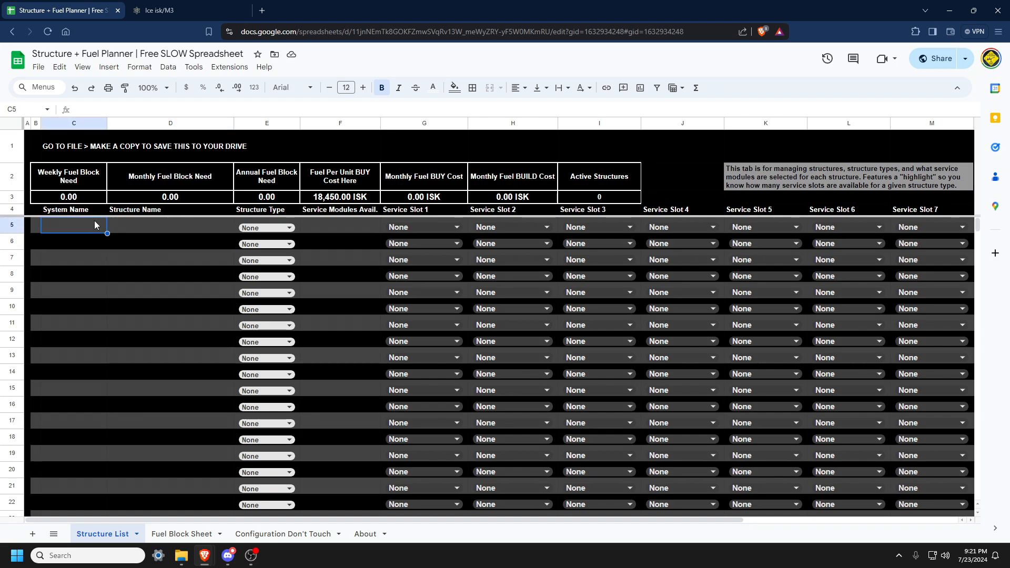
pyautogui.click(89, 213)
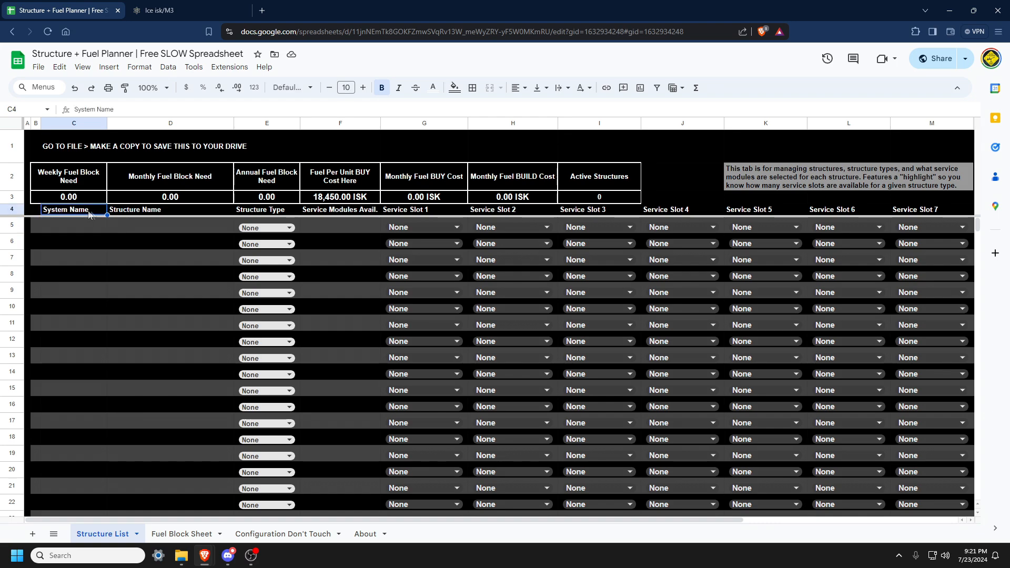
pyautogui.click(143, 213)
pyautogui.click(274, 215)
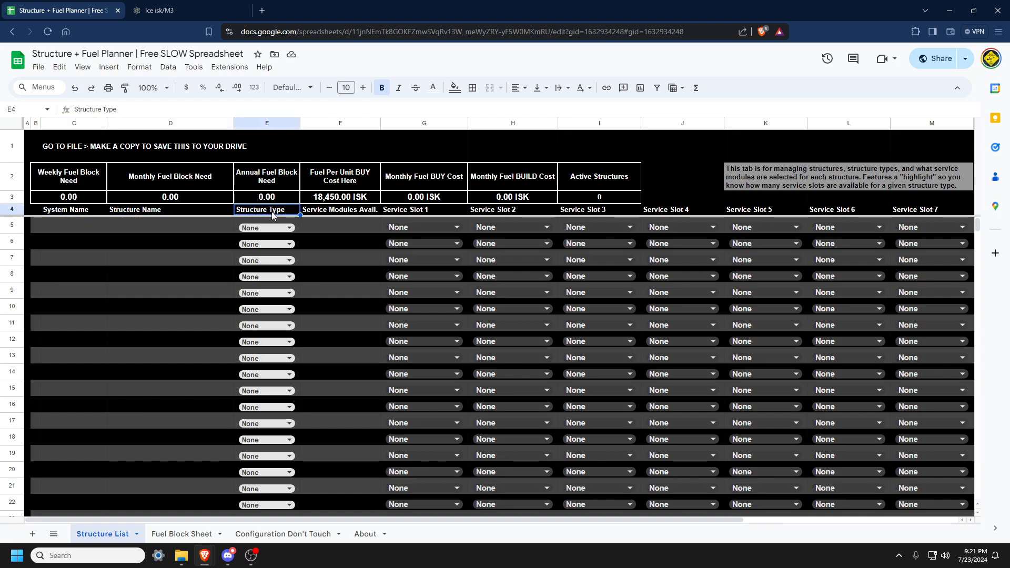
pyautogui.click(355, 213)
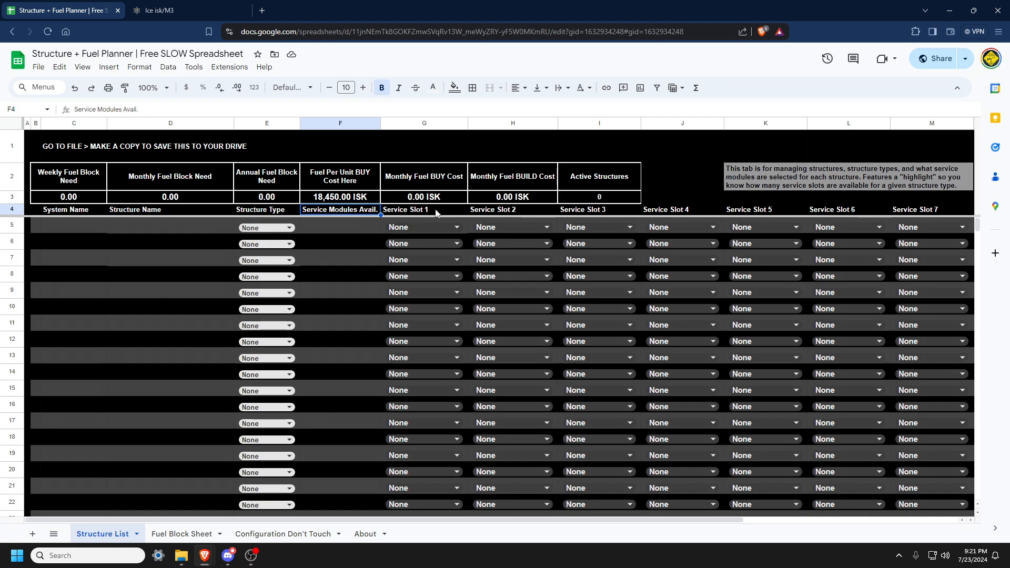
pyautogui.moveTo(436, 213); pyautogui.dragTo(941, 210)
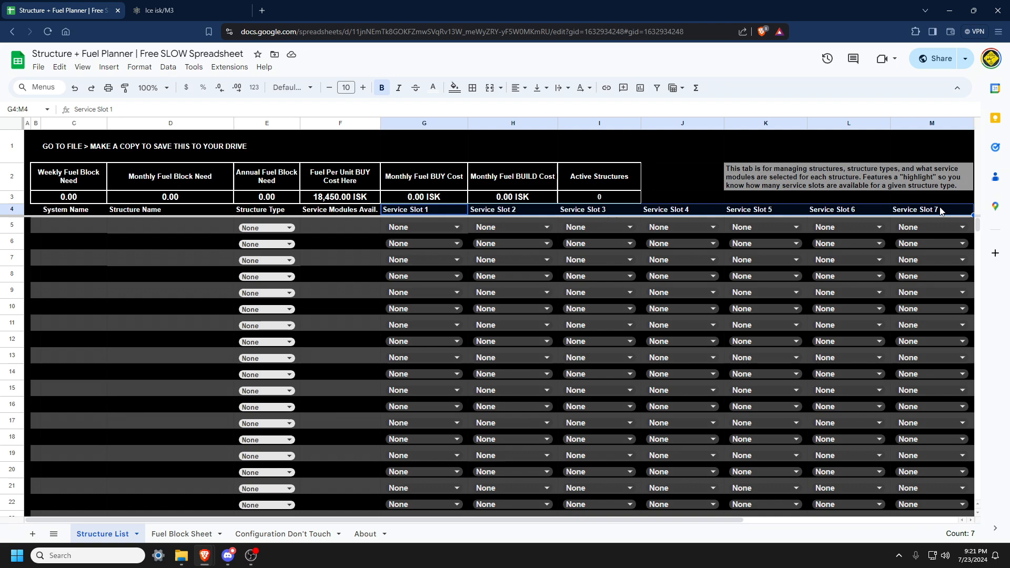
pyautogui.click(920, 211)
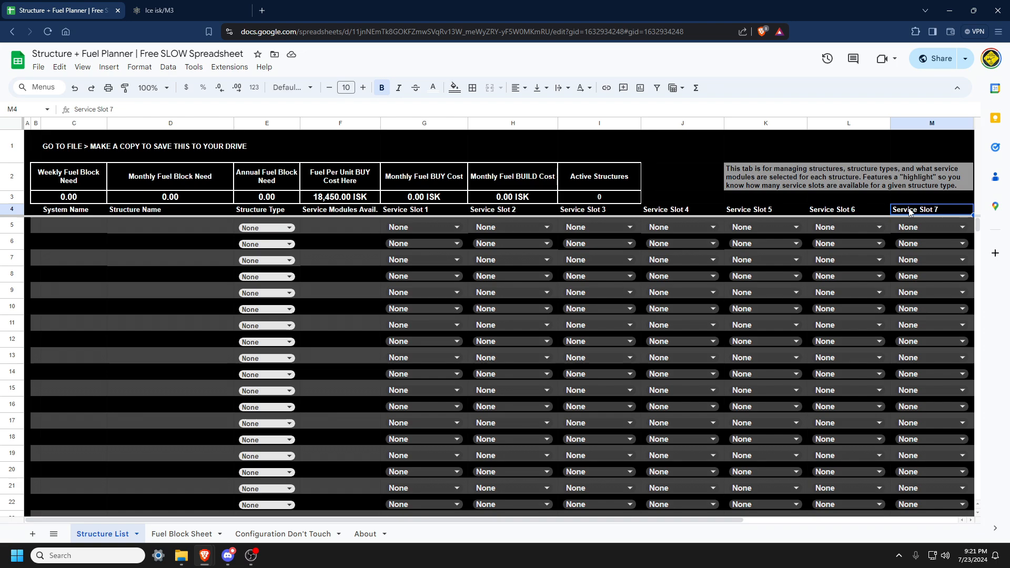
# Inspect the summary cells for weekly, monthly and annual fuel need, fuel unit price, monthly costs and active structures.
pyautogui.click(63, 232)
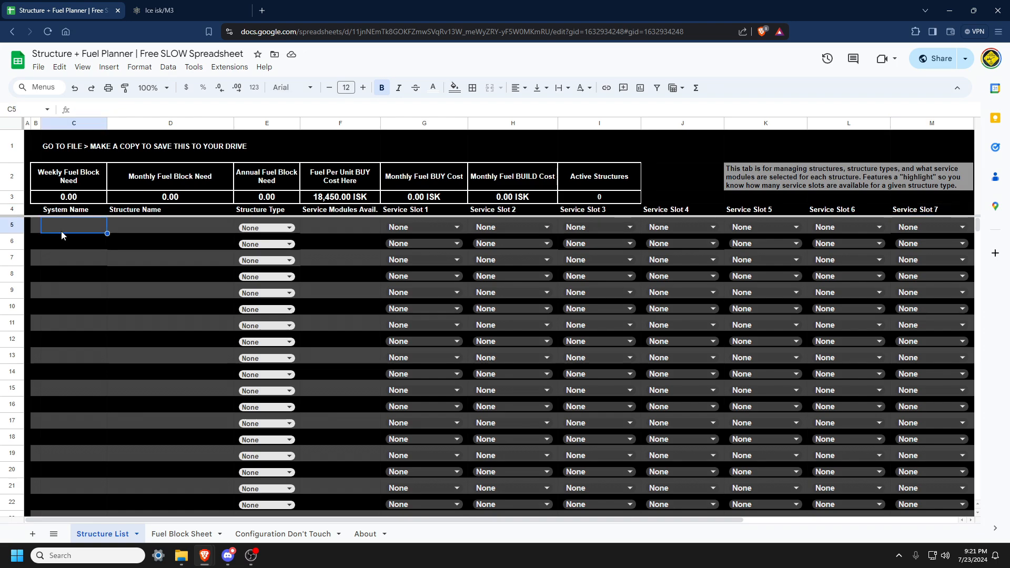
pyautogui.click(65, 180)
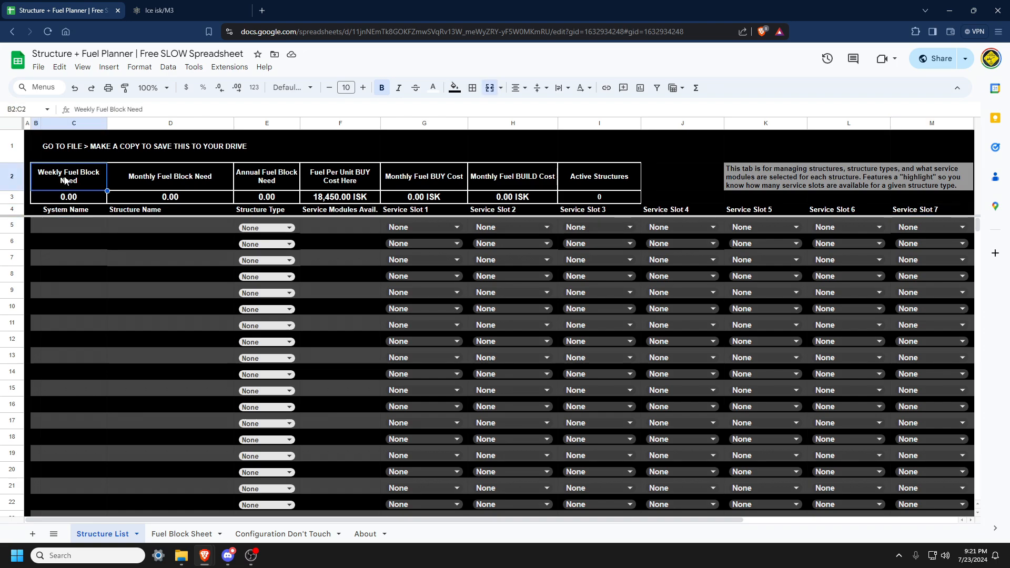
pyautogui.moveTo(79, 181); pyautogui.dragTo(90, 199)
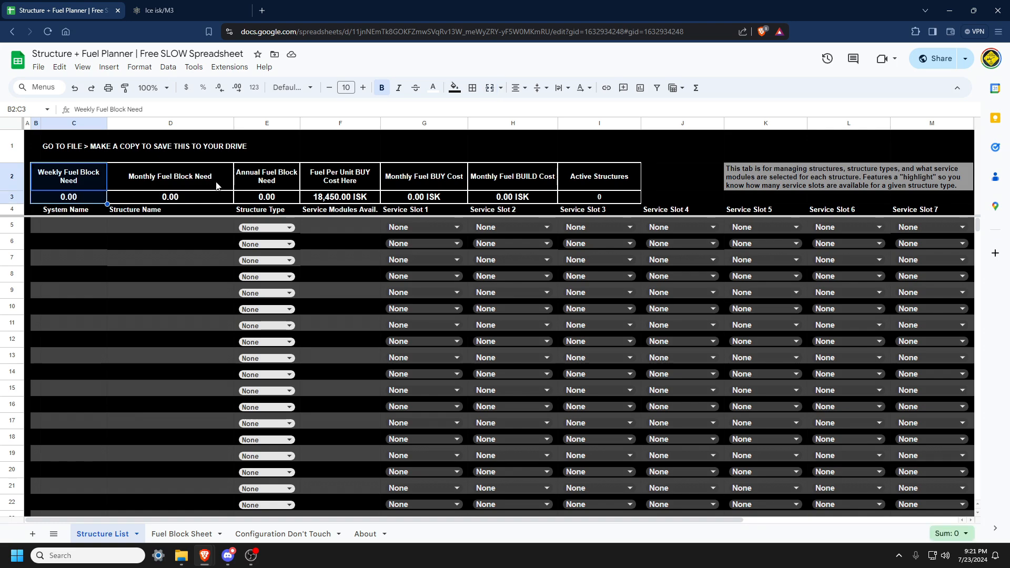
pyautogui.moveTo(218, 186); pyautogui.dragTo(202, 205)
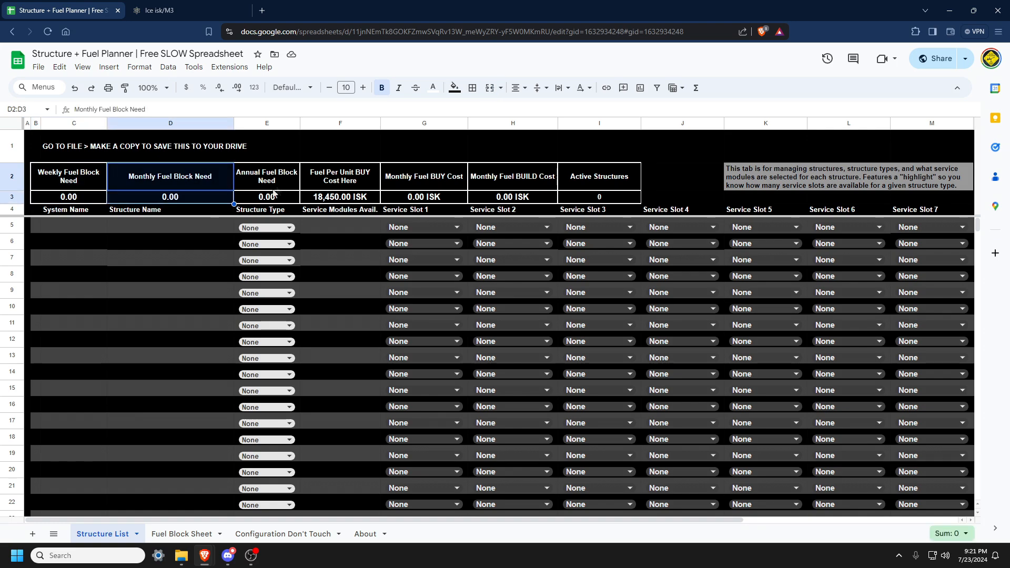
pyautogui.moveTo(276, 189); pyautogui.dragTo(285, 199)
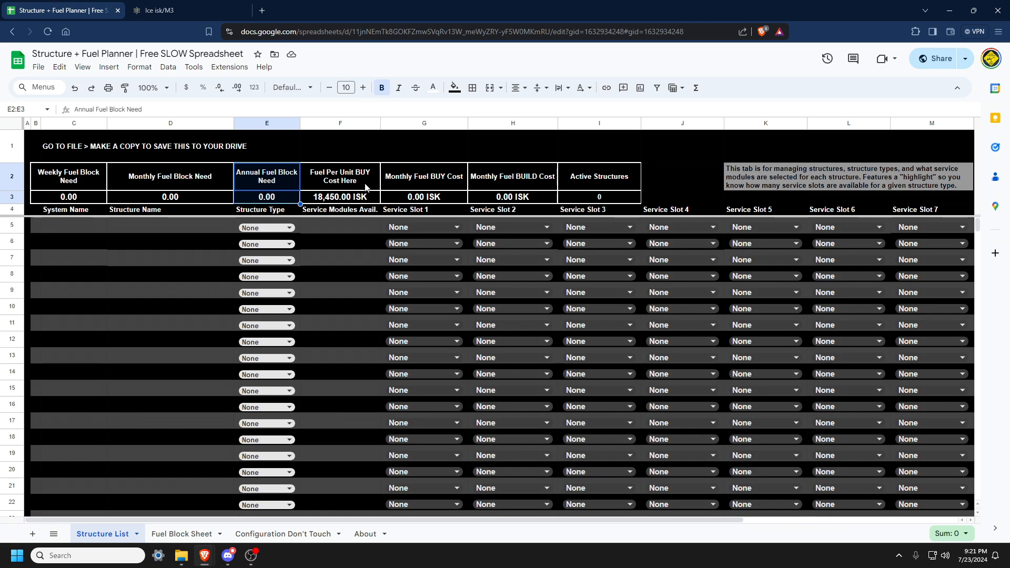
pyautogui.click(364, 199)
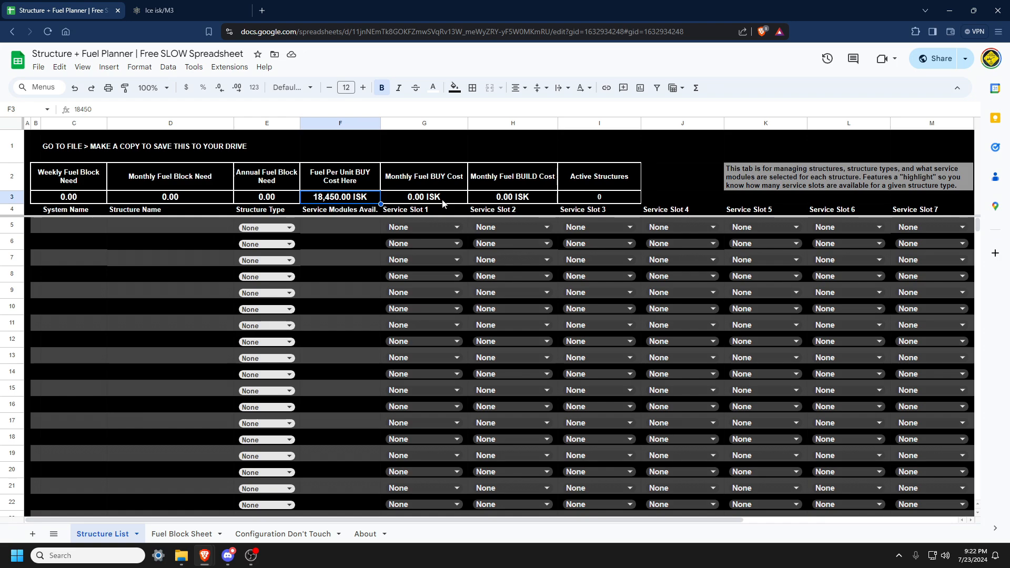
pyautogui.moveTo(435, 181); pyautogui.dragTo(437, 197)
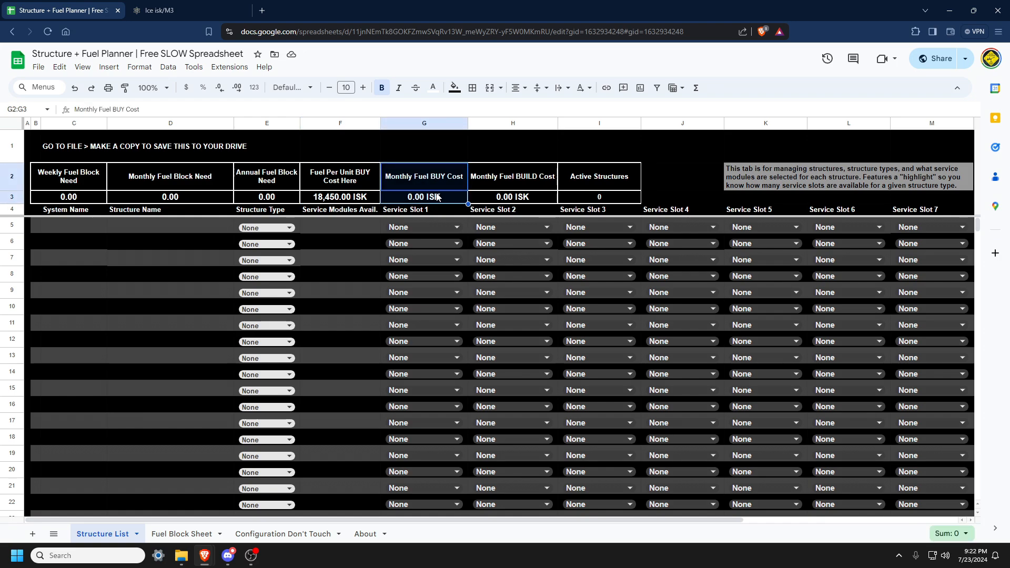
pyautogui.click(438, 198)
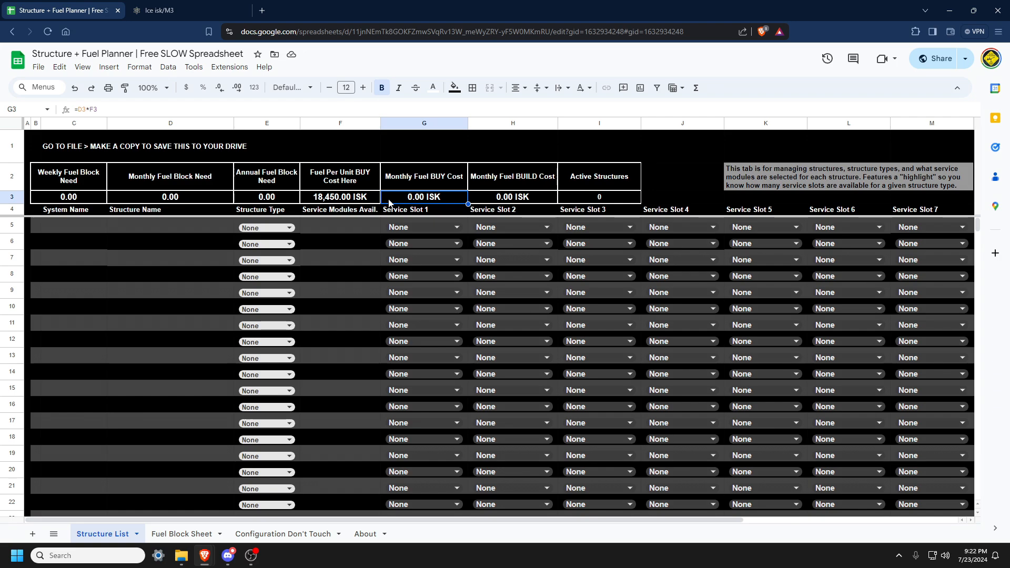
pyautogui.click(508, 187)
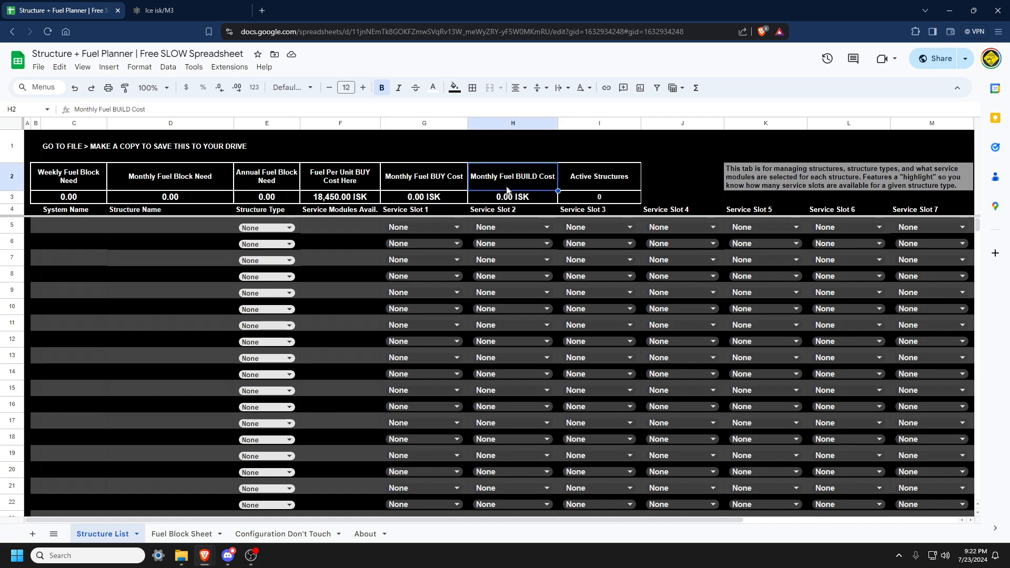
pyautogui.click(519, 202)
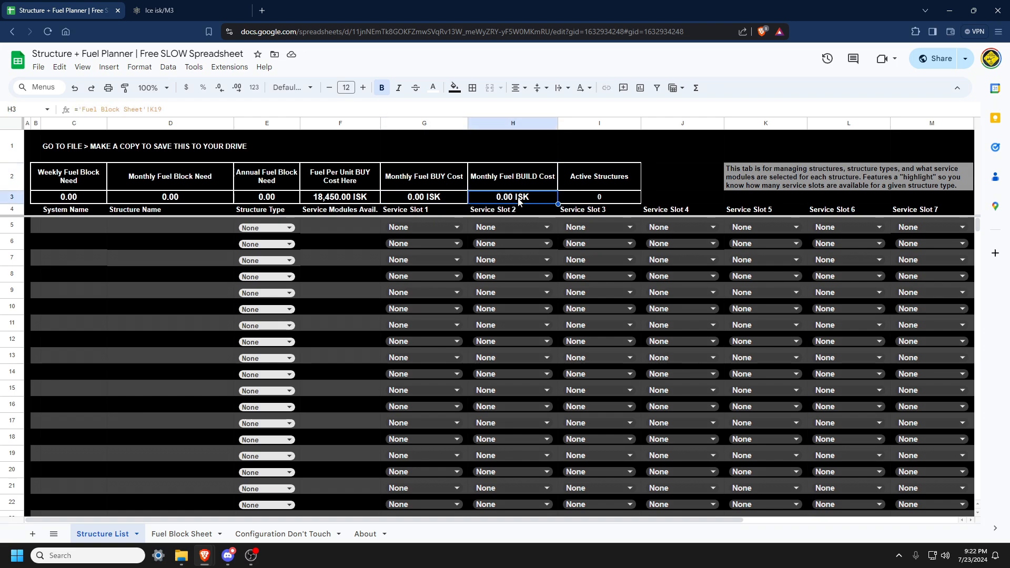
pyautogui.click(613, 195)
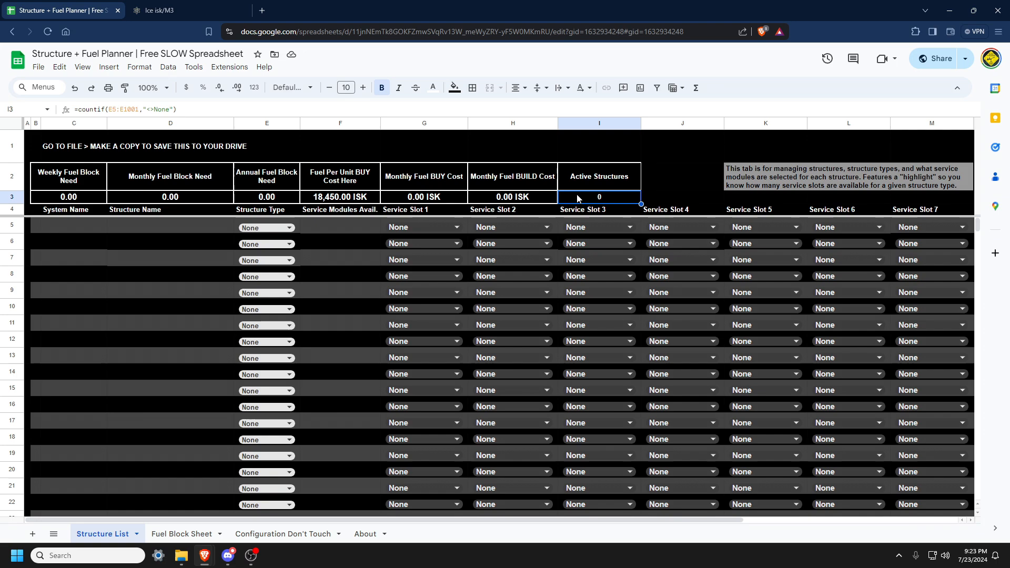
# Enter Ziona as the system name and Alpha as the structure name in the first structure row.
pyautogui.click(50, 226)
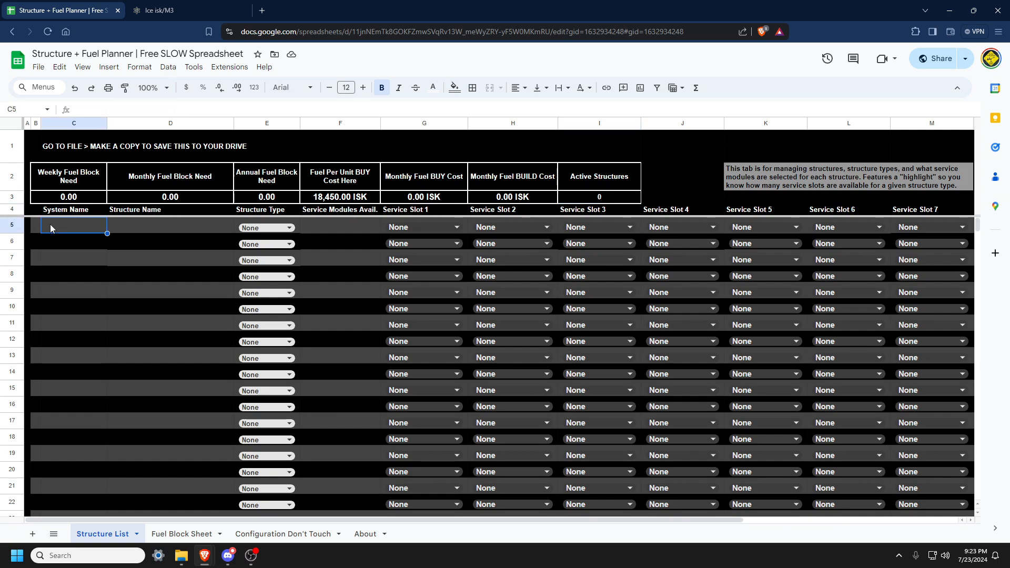
pyautogui.write('Zinna')
pyautogui.press('Tab')
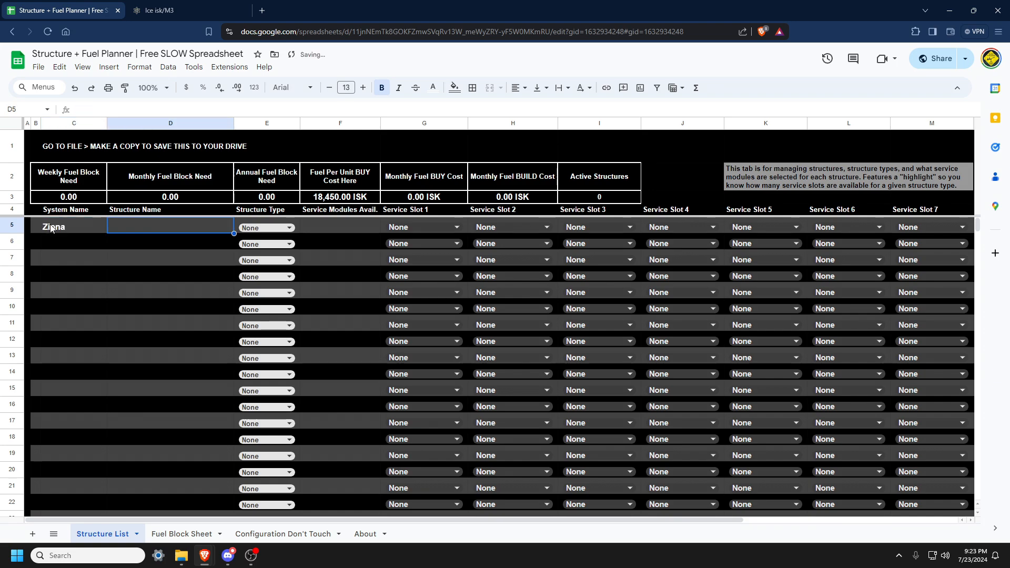
pyautogui.write('Alpha')
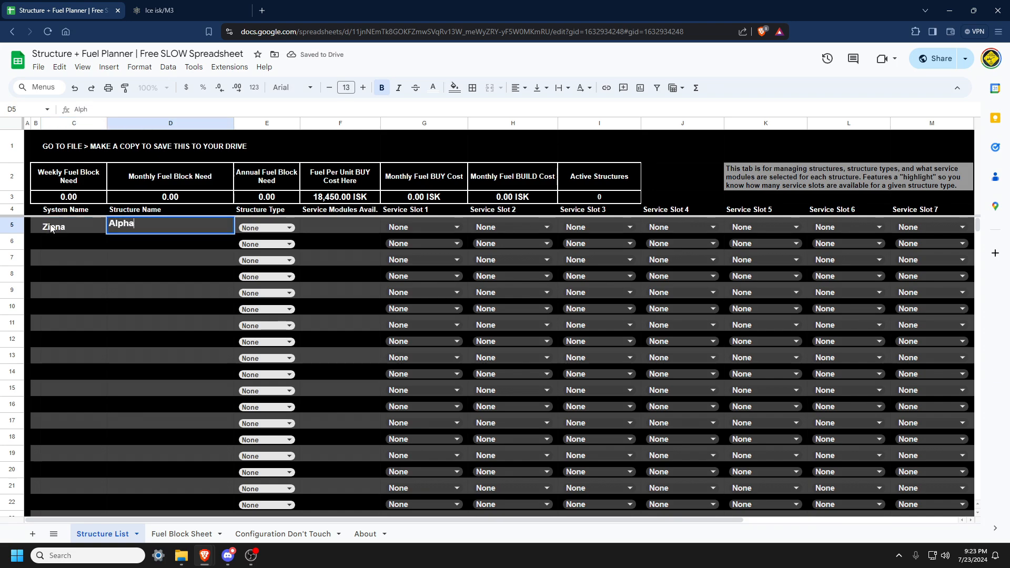
# Set the first row's structure type to Astrahus and inspect its available service modules and highlighted slots.
pyautogui.click(277, 234)
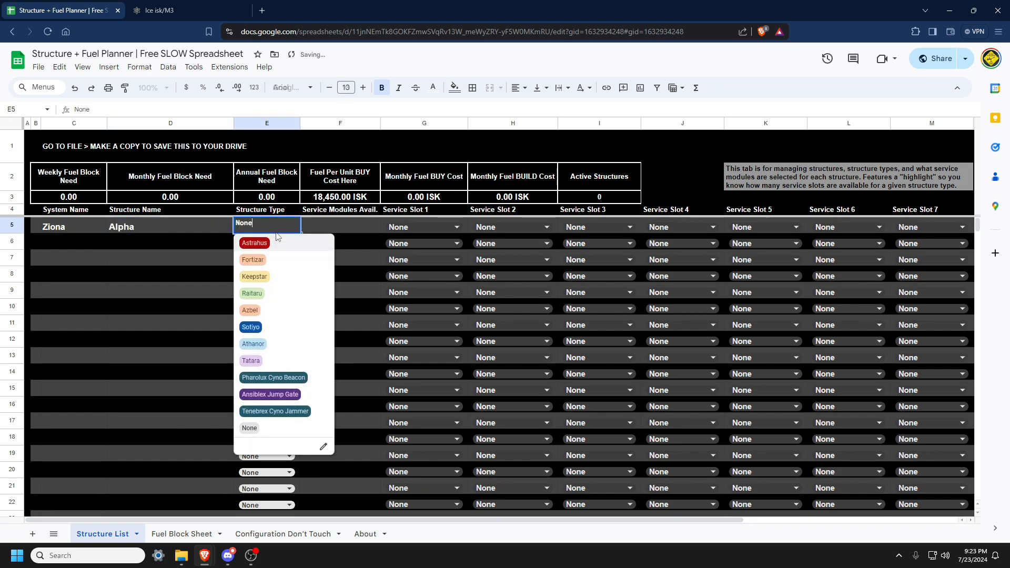
pyautogui.click(278, 243)
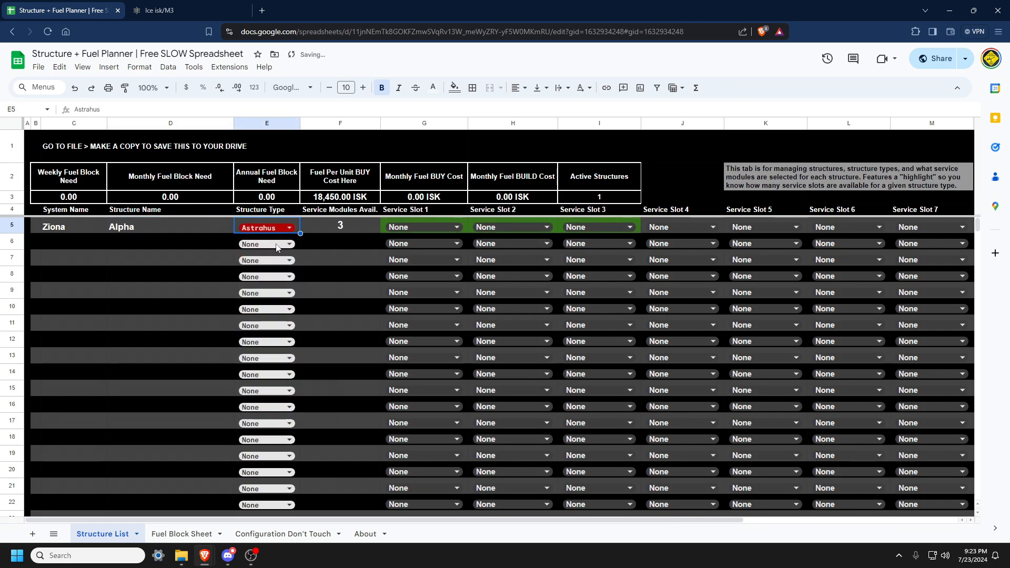
pyautogui.click(361, 229)
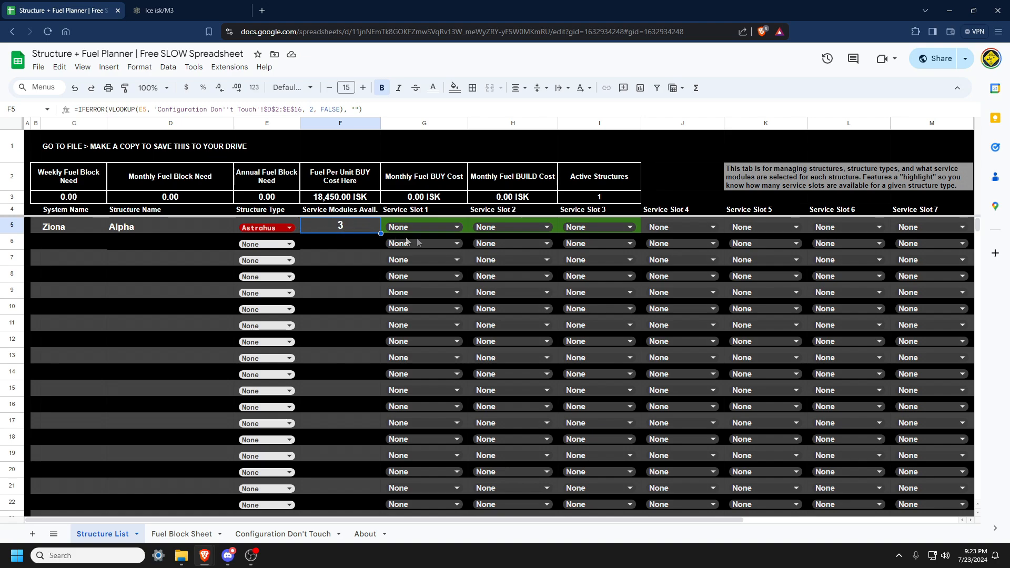
pyautogui.click(466, 230)
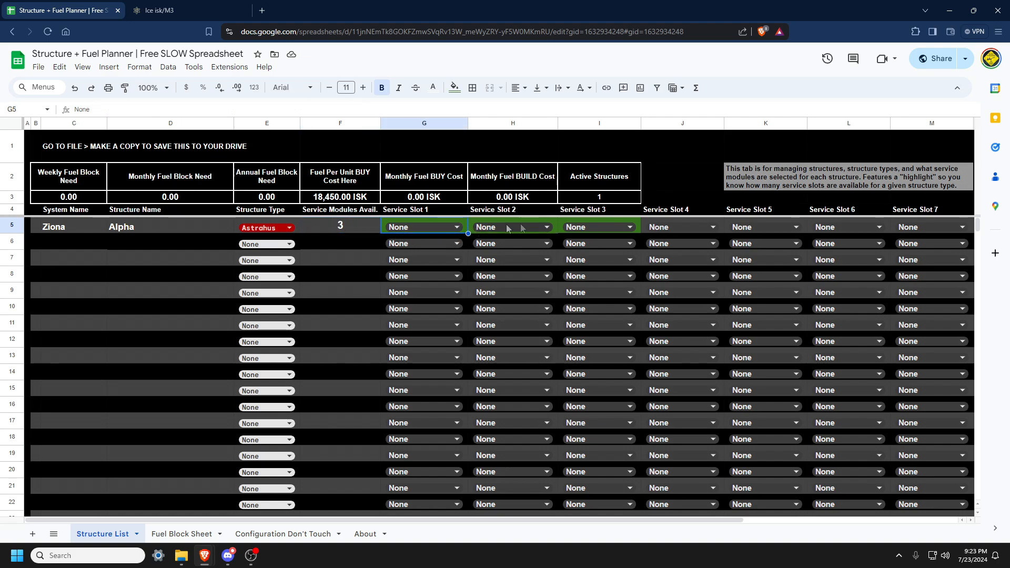
pyautogui.click(556, 222)
pyautogui.click(639, 220)
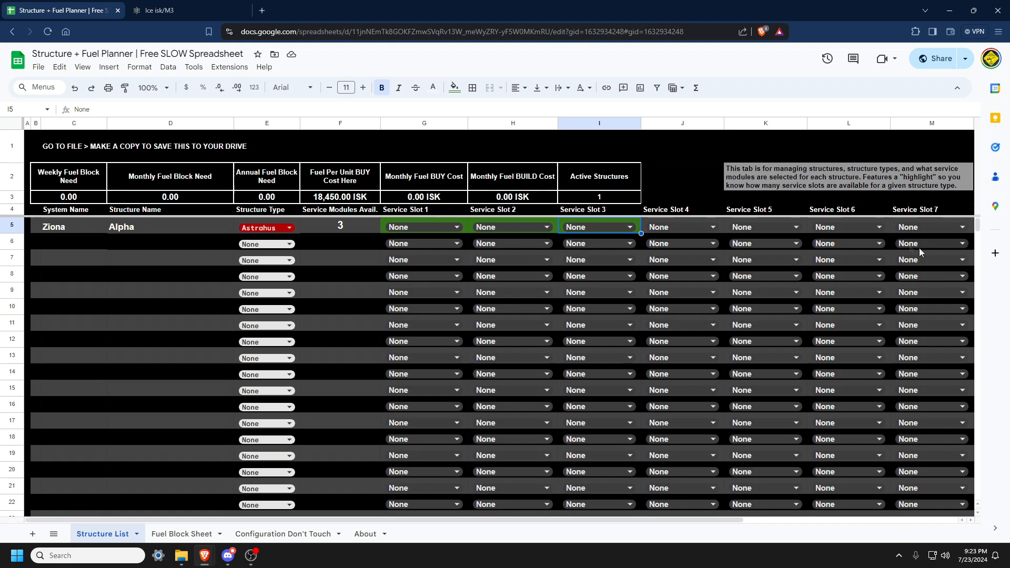
# Try the Keepstar structure type for the first row, then switch it back to Astrahus.
pyautogui.click(269, 228)
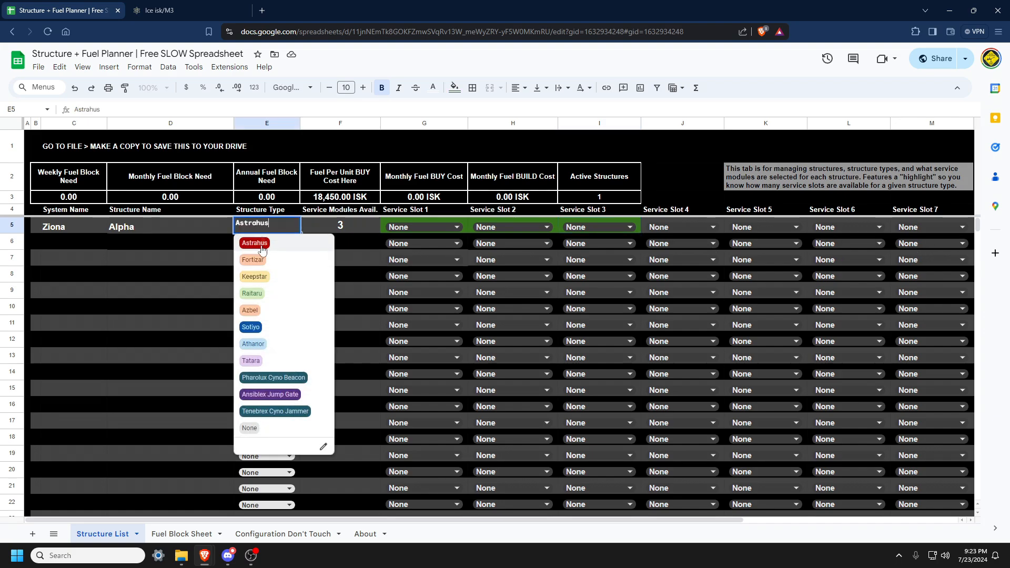
pyautogui.click(283, 277)
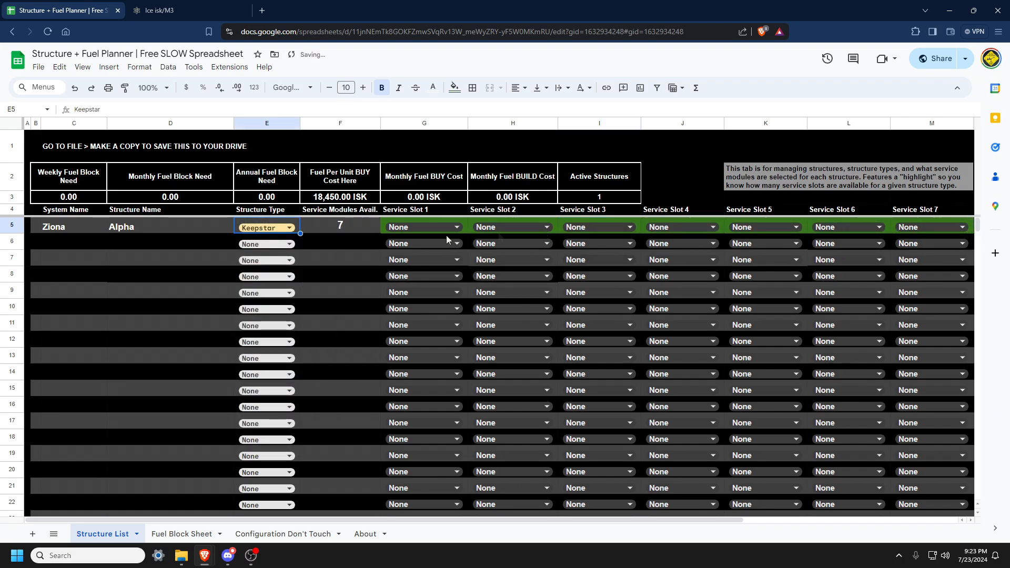
pyautogui.click(269, 228)
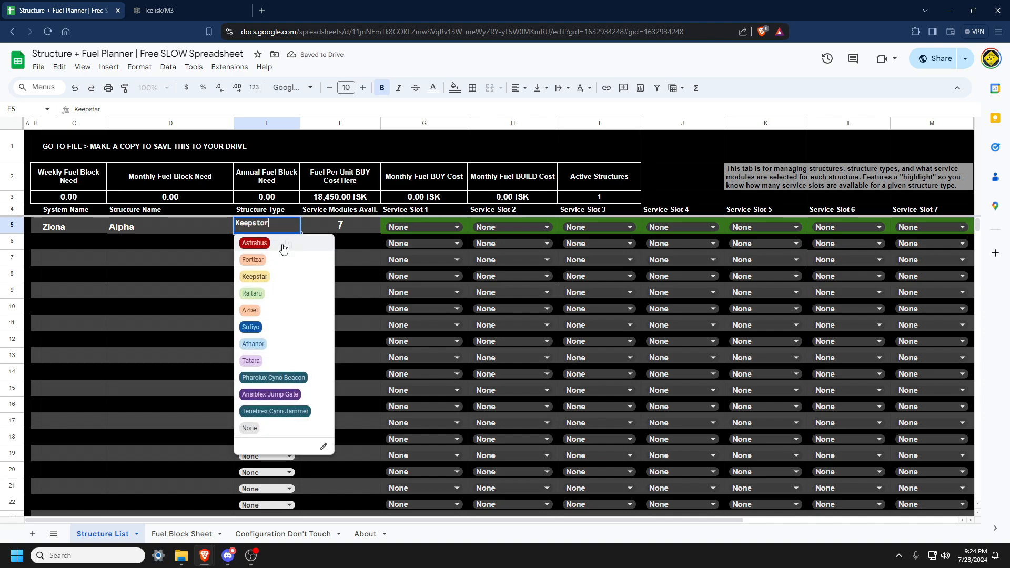
pyautogui.click(261, 246)
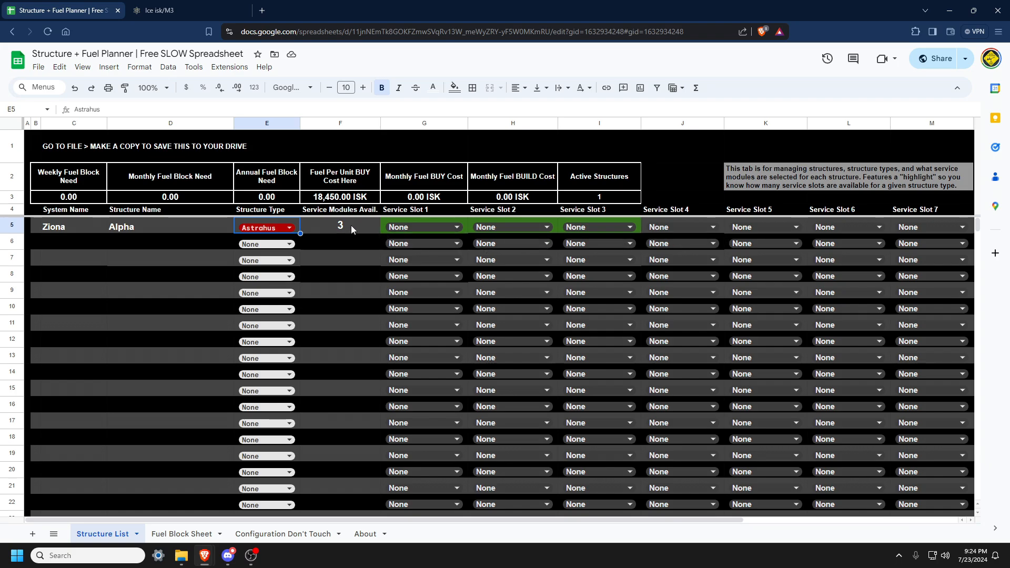
# Set the first row's Service Slot 1 to Standup Cloning Center I.
pyautogui.click(407, 227)
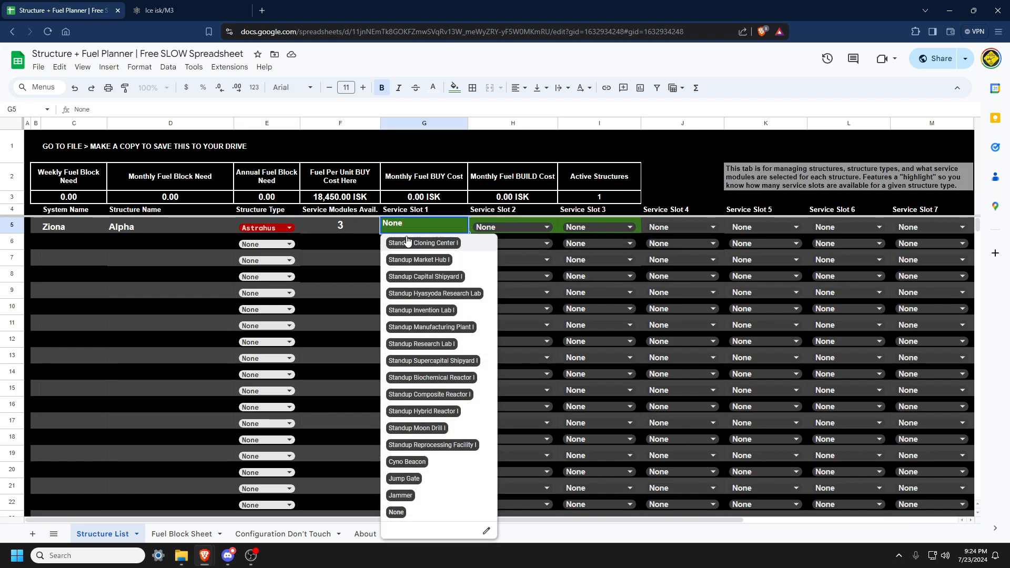
pyautogui.click(415, 243)
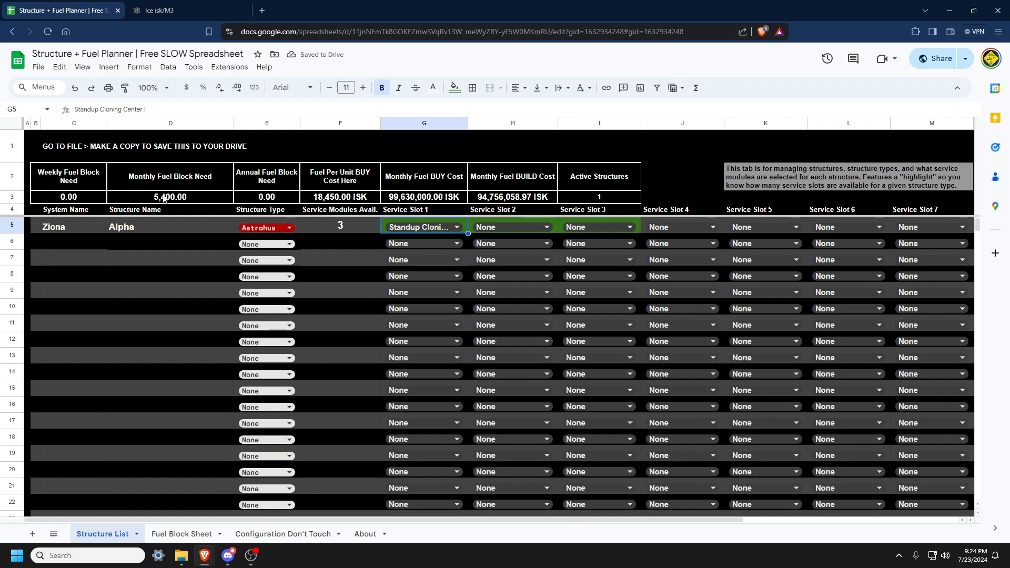
# Enter Bashakru as the system name in the second structure row.
pyautogui.click(96, 247)
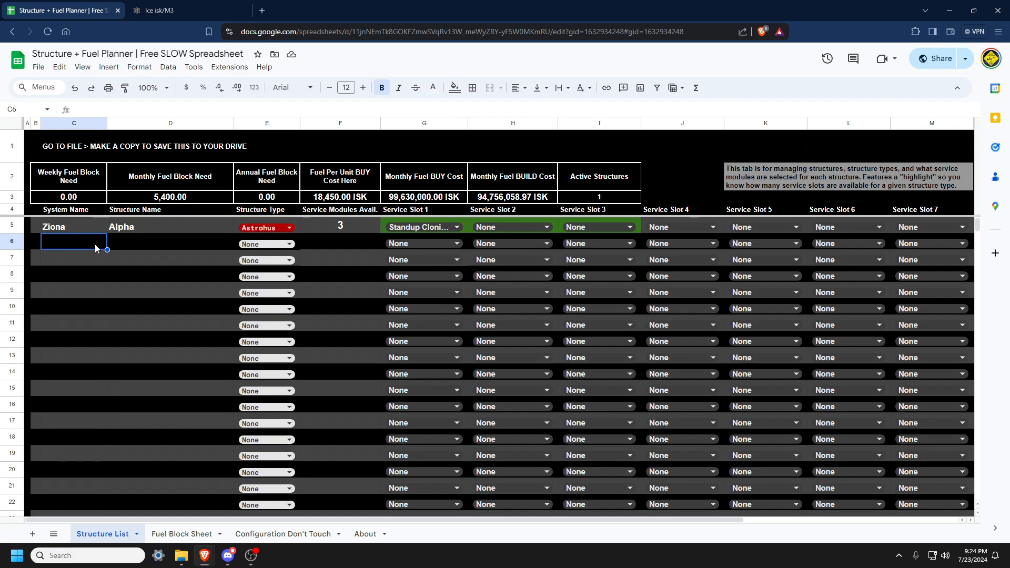
pyautogui.write('Bashakru')
pyautogui.press('Tab')
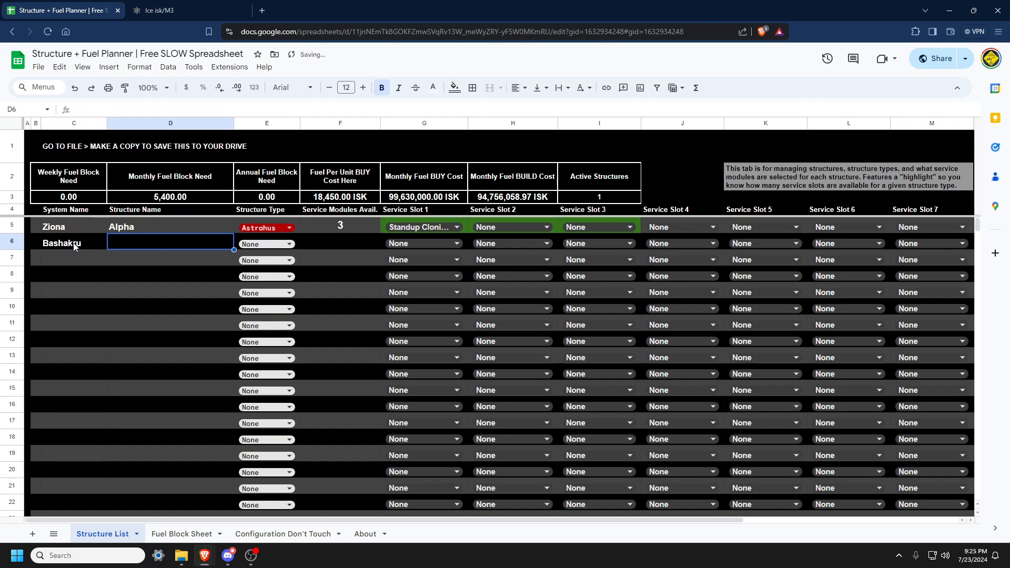
# Name the second structure Beta and set its structure type to Fortizar.
pyautogui.write('Beta')
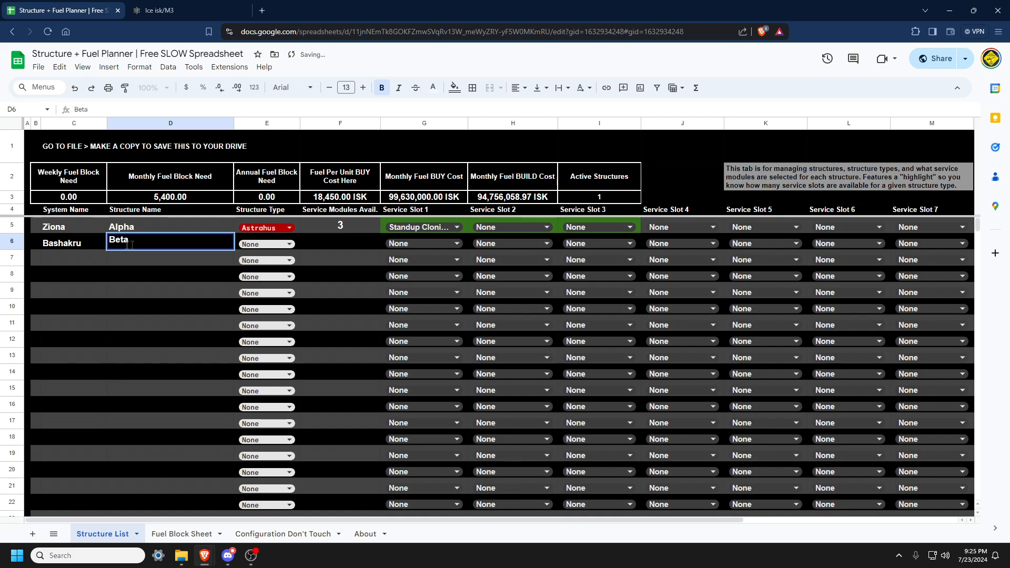
pyautogui.click(290, 246)
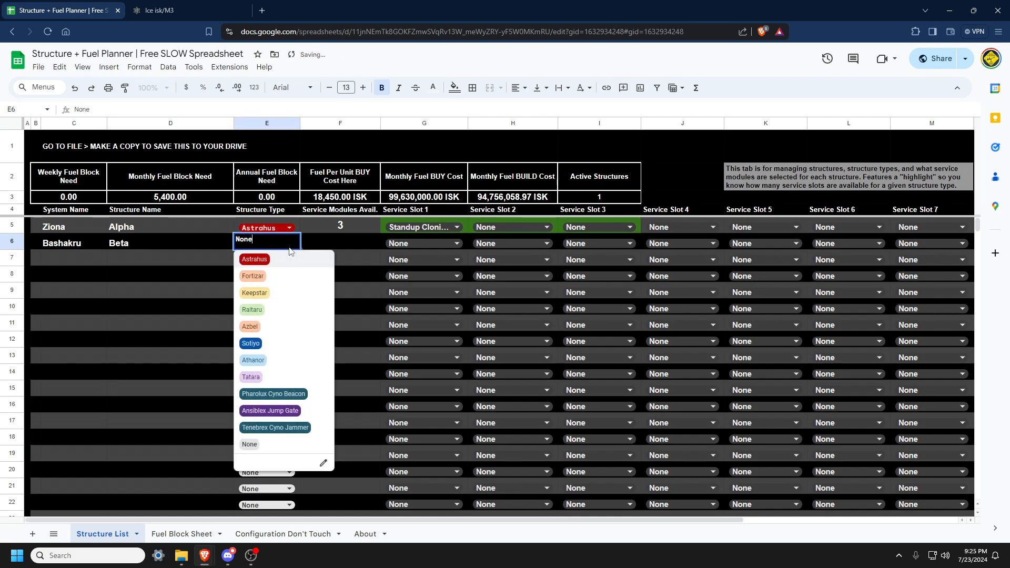
pyautogui.click(284, 278)
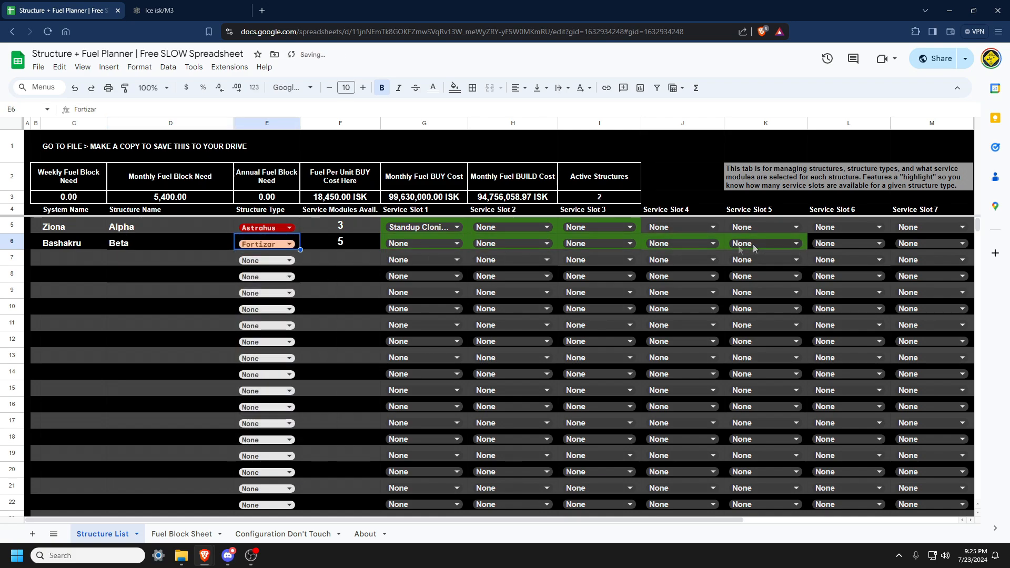
# Set the second row's Service Slot 1 to Standup Cloning Center I and Service Slot 2 to Standup Market Hub I.
pyautogui.click(449, 246)
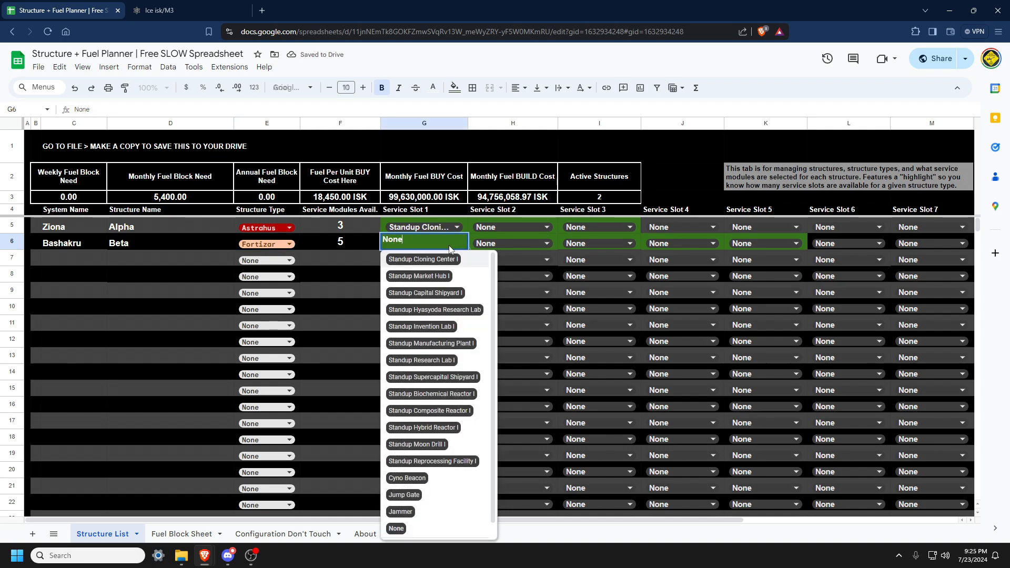
pyautogui.click(449, 260)
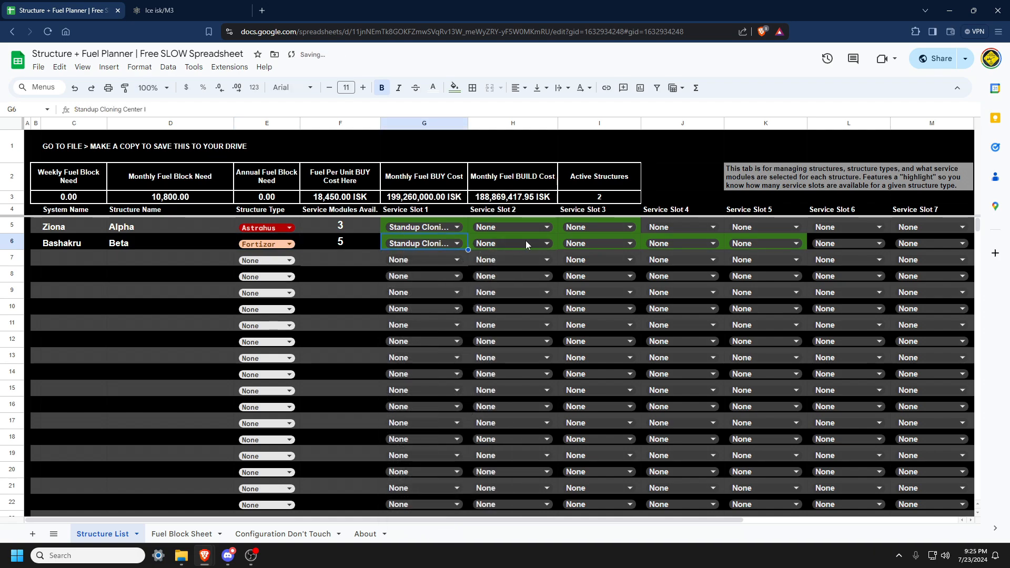
pyautogui.click(525, 241)
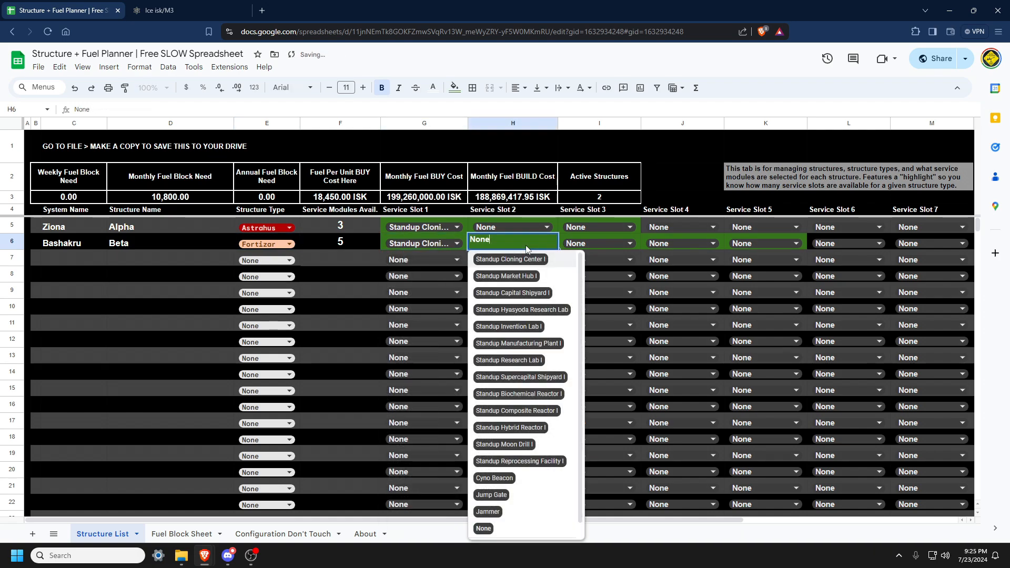
pyautogui.click(536, 277)
# Enter Bashakru as the system name and Charlie as the structure name in the third structure row.
pyautogui.click(37, 259)
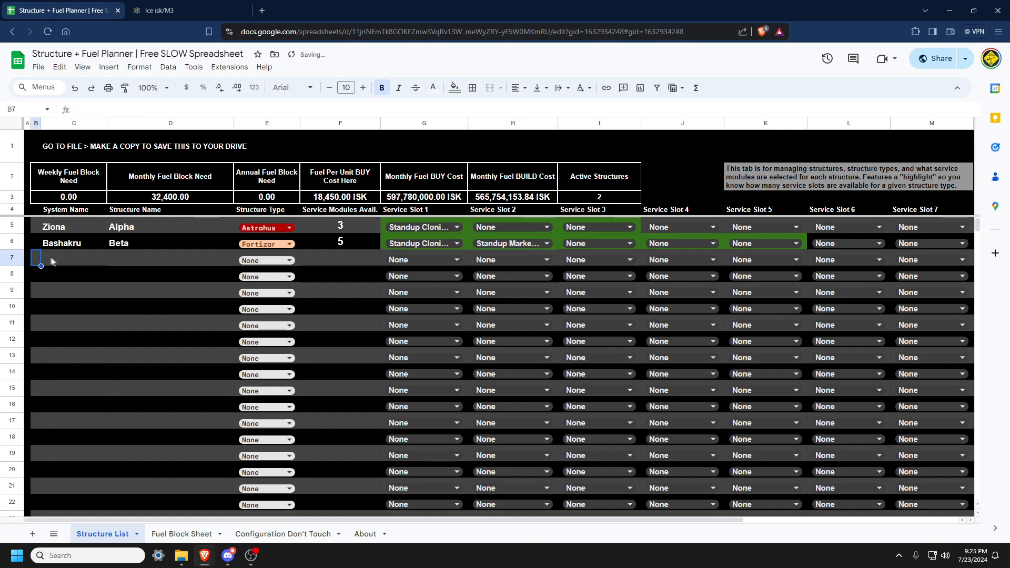
pyautogui.click(52, 261)
pyautogui.write('Bashakr')
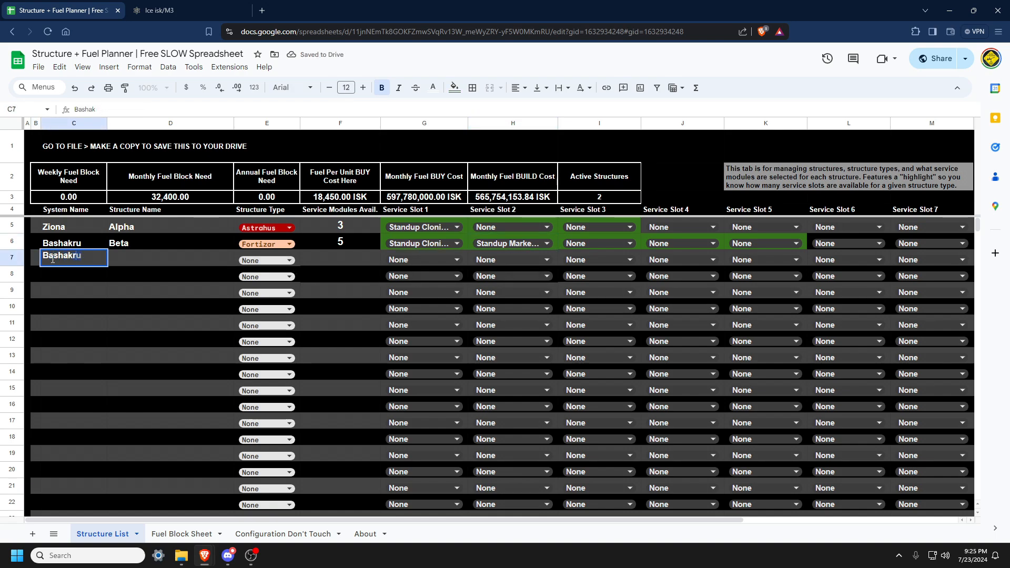
pyautogui.press('Tab')
pyautogui.write('Charlie')
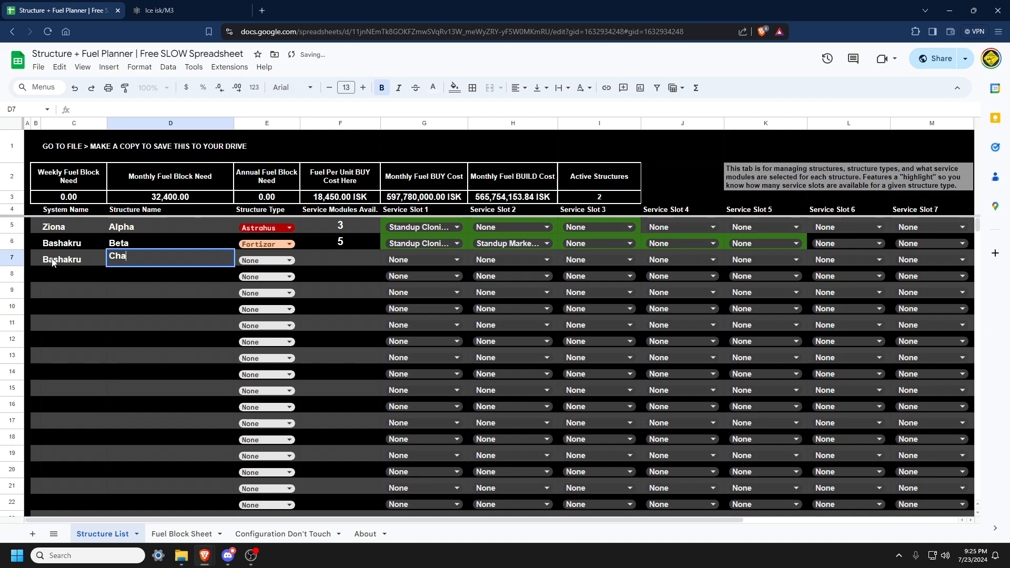
# Set the third row's structure type to Athanor and its Service Slot 1 to Standup Reprocessing Facility I.
pyautogui.click(269, 260)
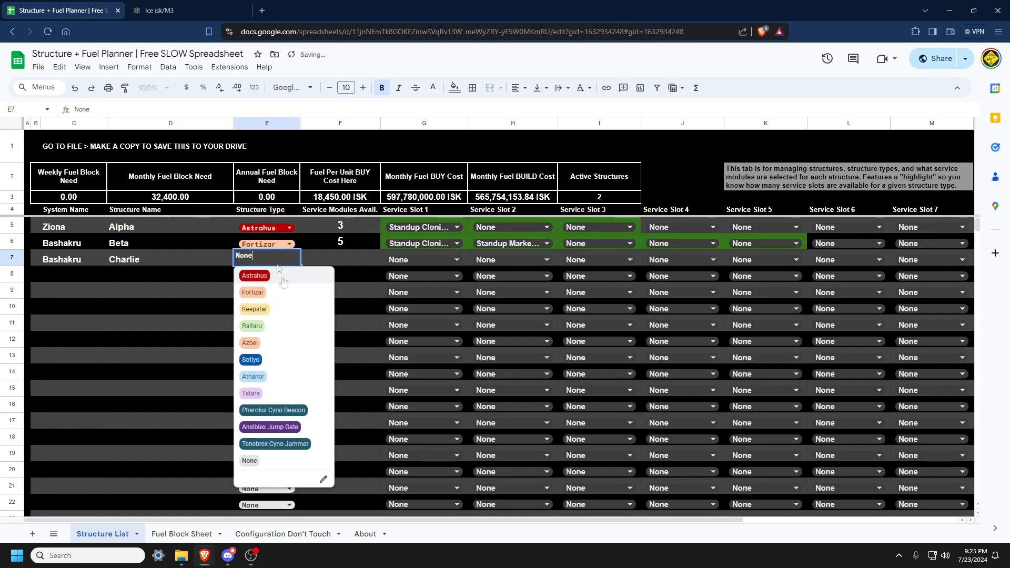
pyautogui.click(292, 376)
pyautogui.click(459, 259)
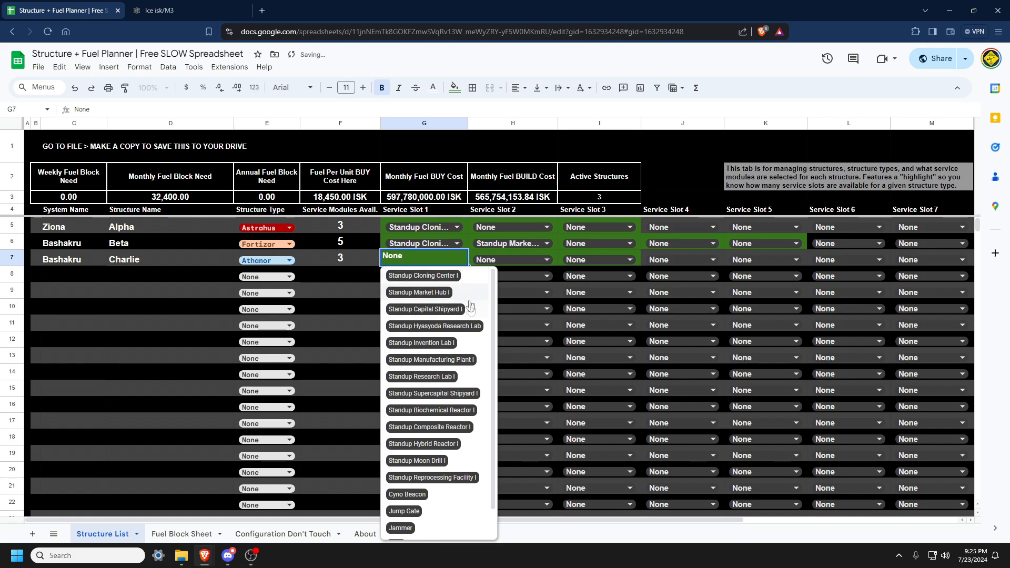
pyautogui.click(433, 478)
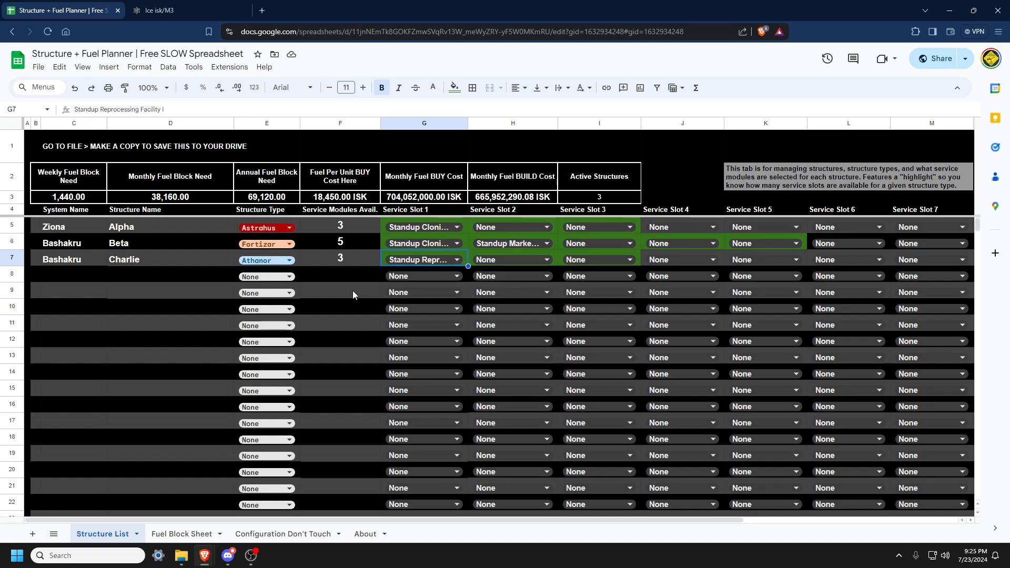
# Inspect the formulas behind the summary totals for fuel block need, fuel price and monthly costs.
pyautogui.click(182, 202)
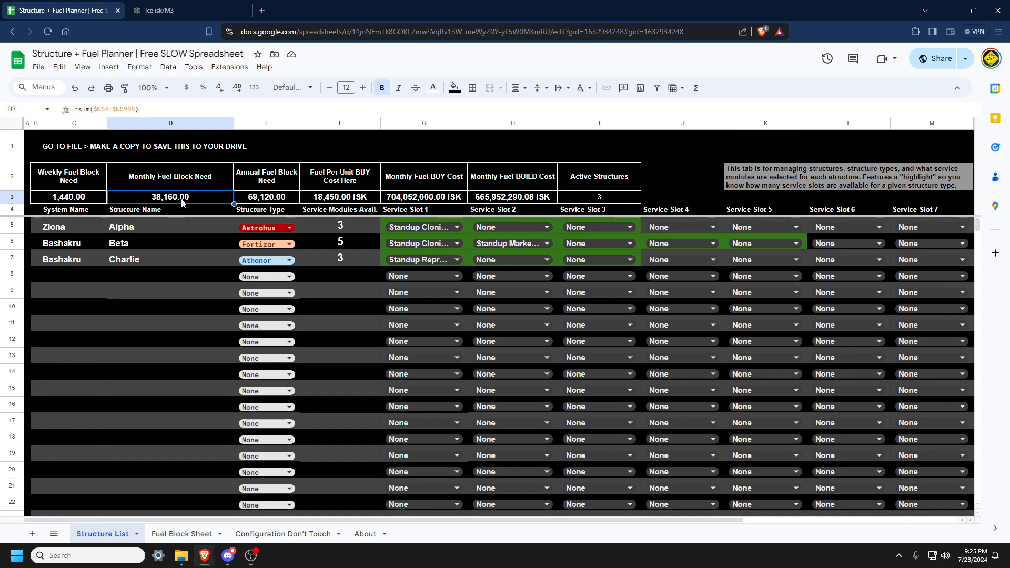
pyautogui.click(431, 197)
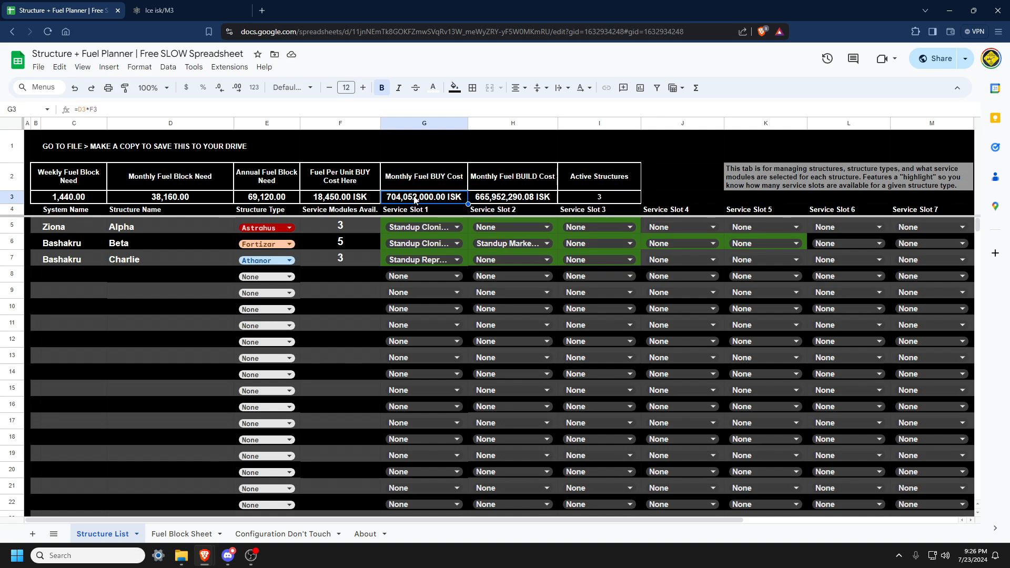
pyautogui.click(359, 201)
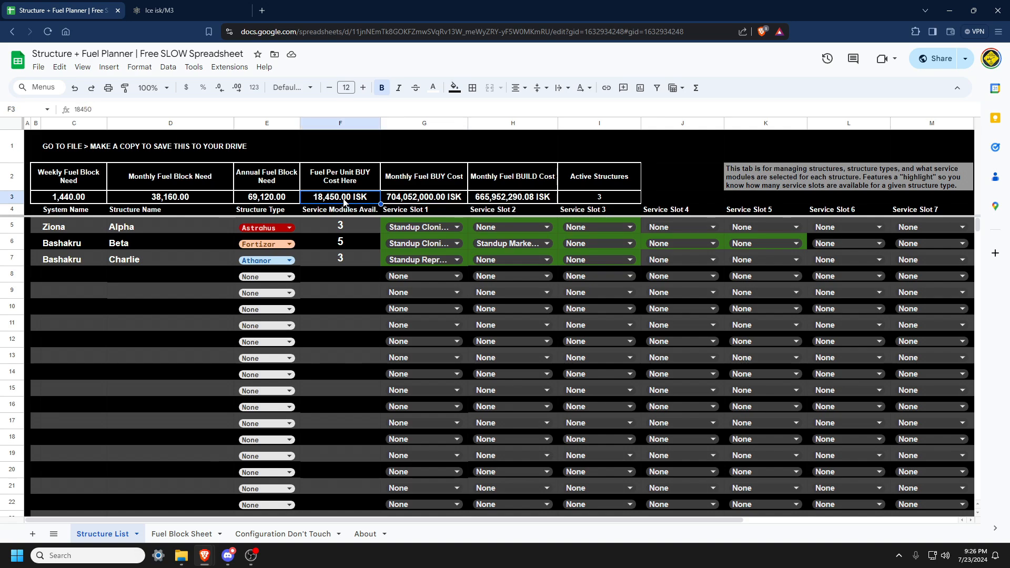
pyautogui.click(528, 200)
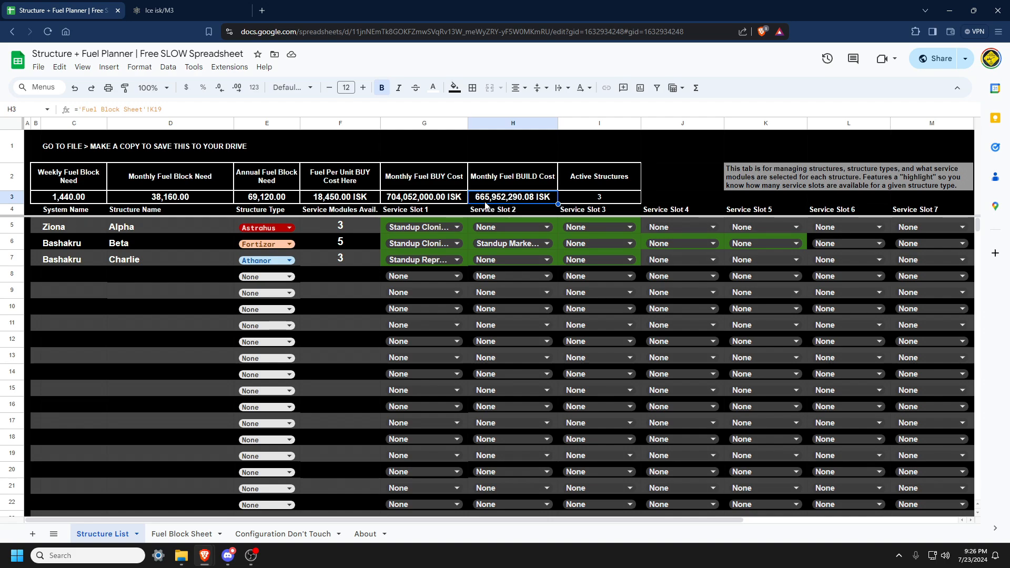
# Open the Fuel Block Sheet and examine its adjustable yields, material prices and calculated required materials.
pyautogui.click(176, 535)
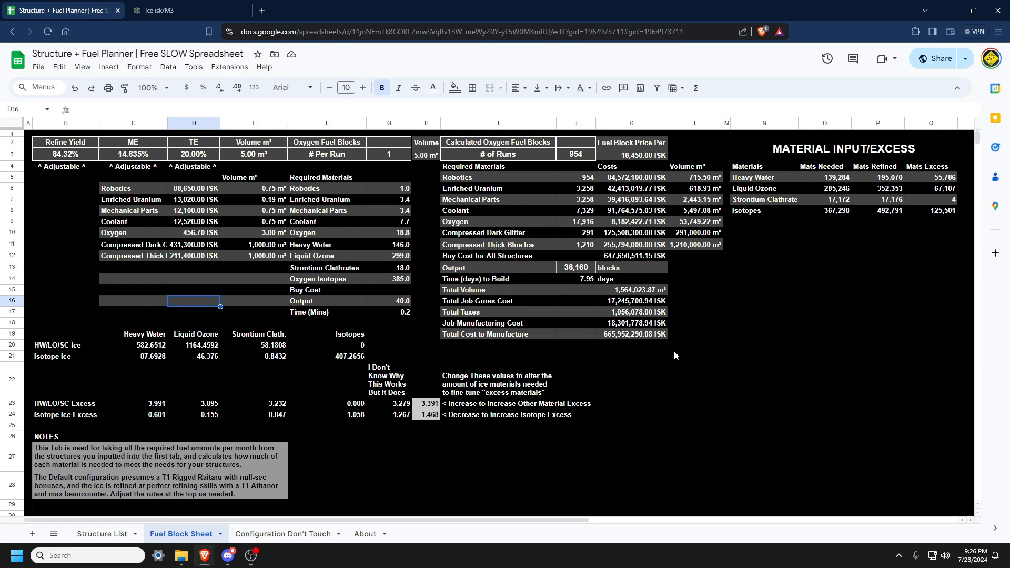
pyautogui.click(77, 155)
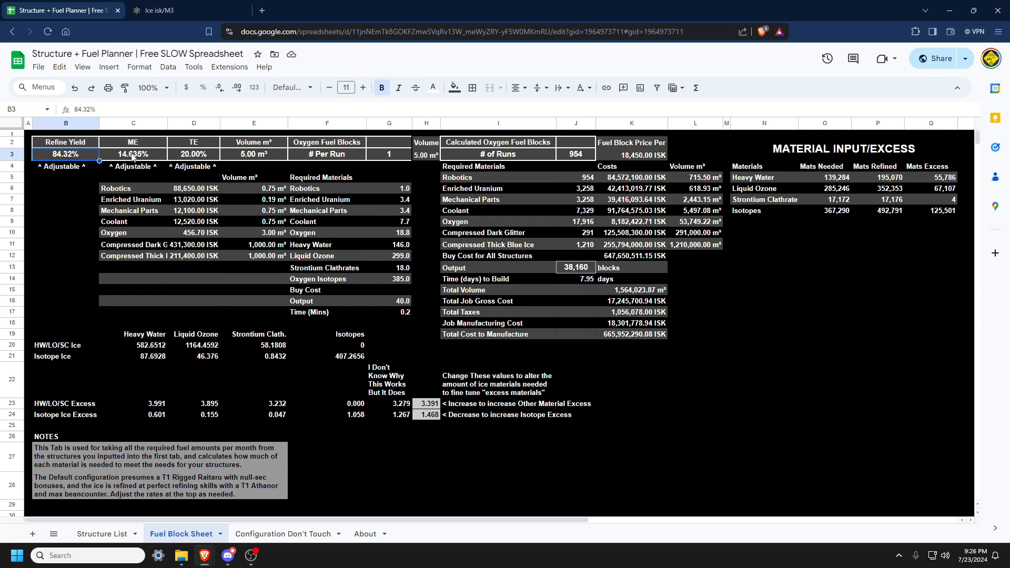
pyautogui.click(212, 159)
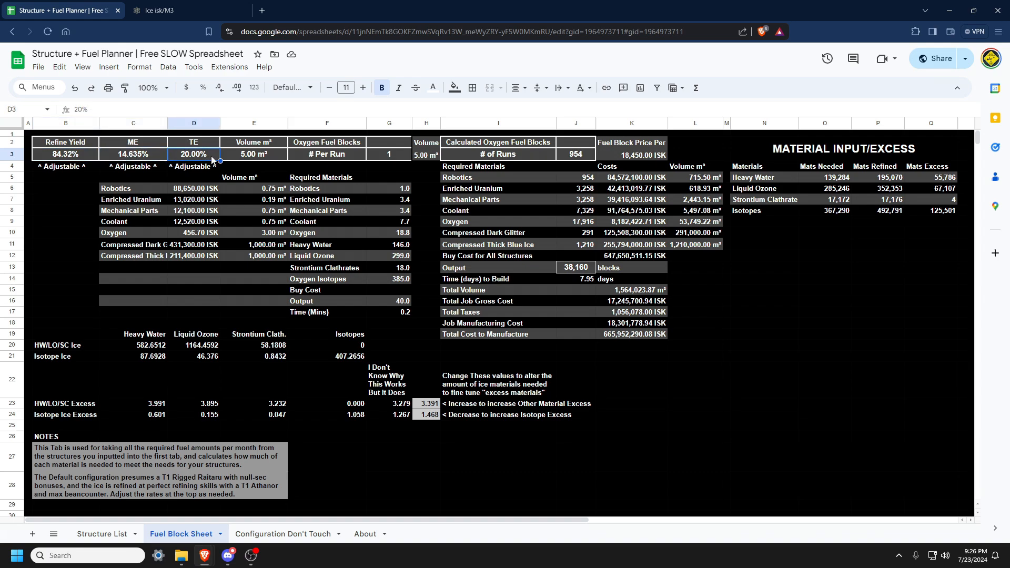
pyautogui.click(590, 157)
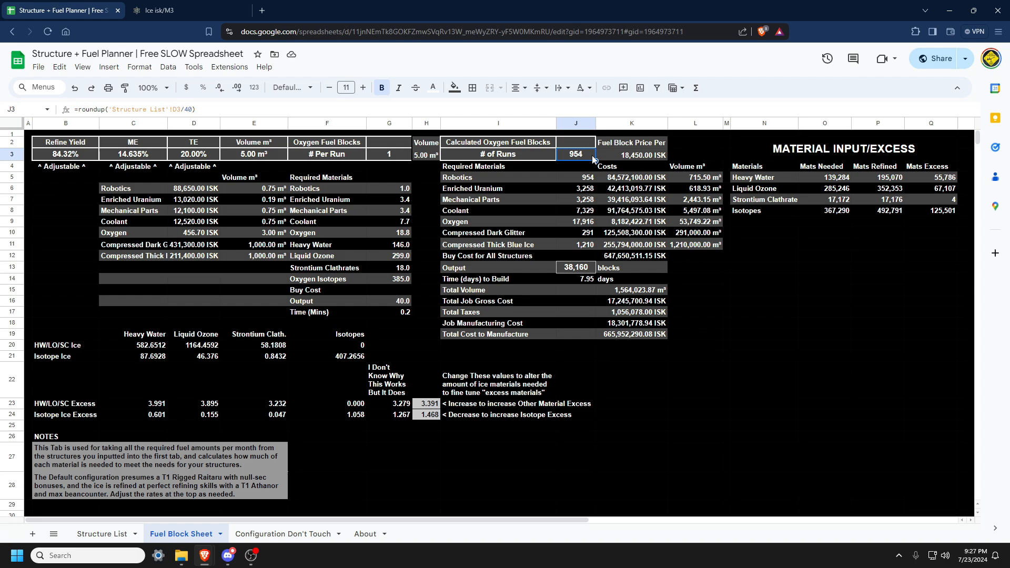
pyautogui.click(581, 271)
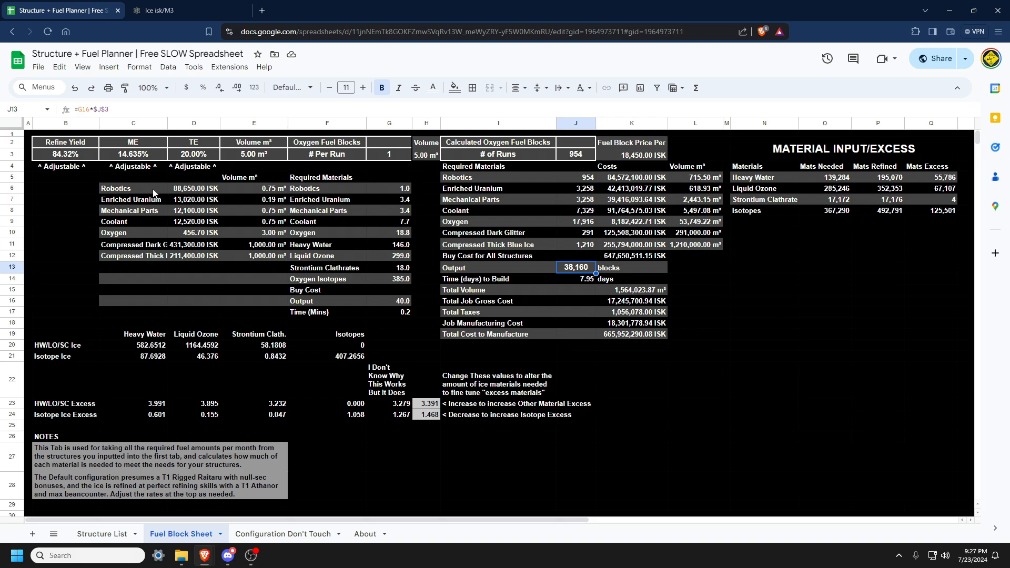
pyautogui.moveTo(153, 193); pyautogui.dragTo(138, 257)
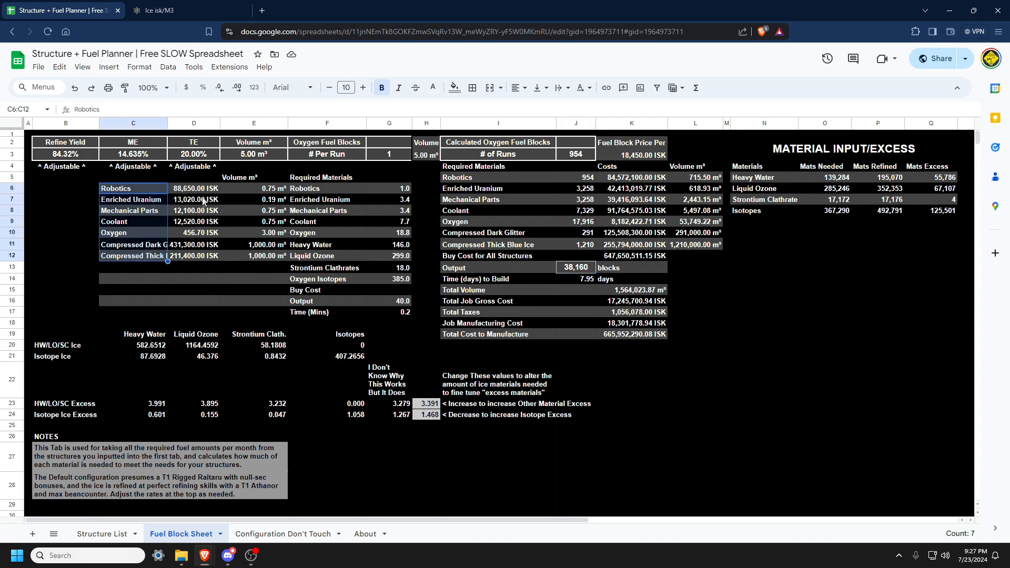
pyautogui.moveTo(205, 190); pyautogui.dragTo(201, 258)
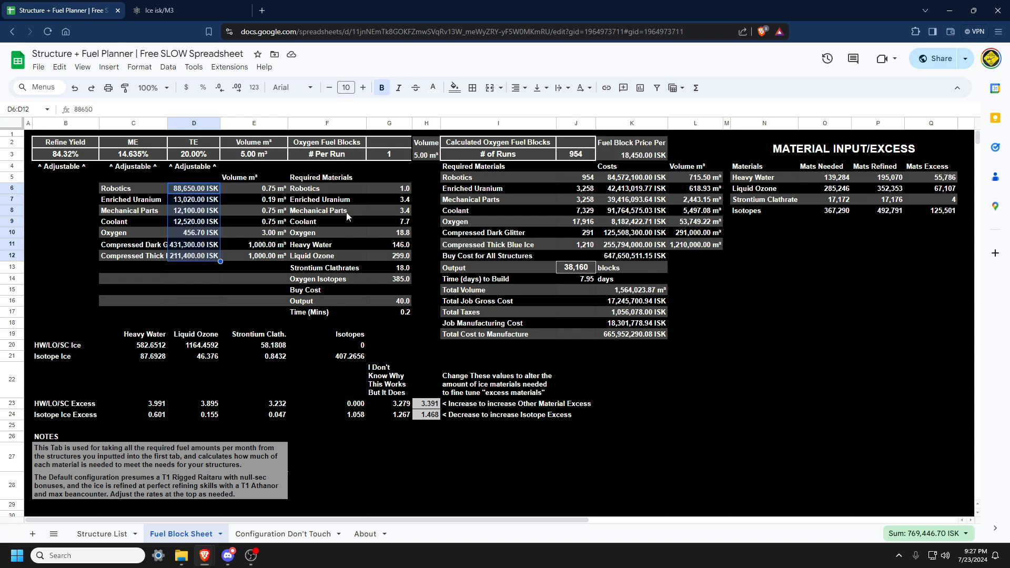
pyautogui.moveTo(405, 191); pyautogui.dragTo(404, 279)
pyautogui.moveTo(199, 195); pyautogui.dragTo(199, 258)
pyautogui.moveTo(584, 179); pyautogui.dragTo(591, 251)
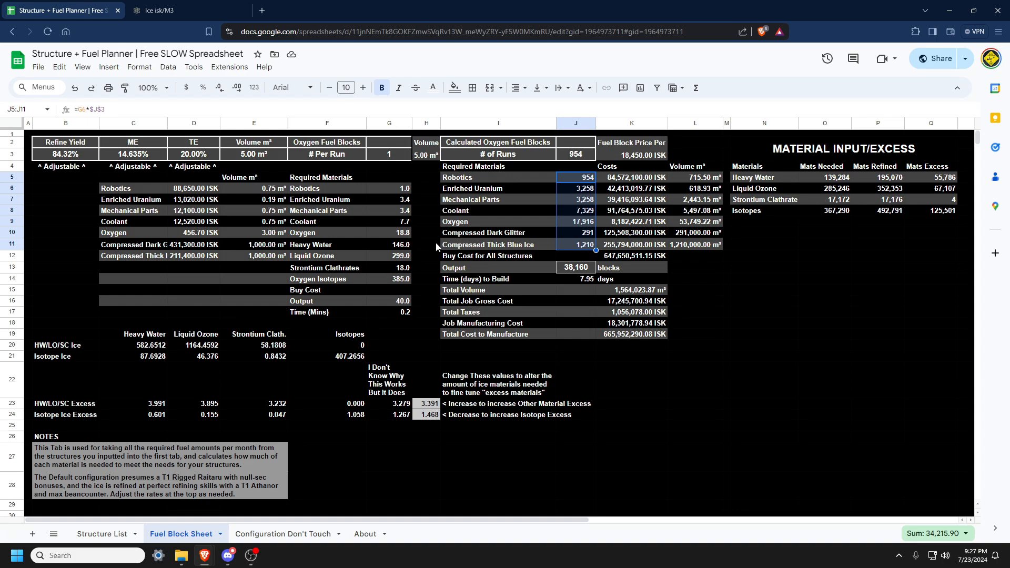
pyautogui.click(564, 235)
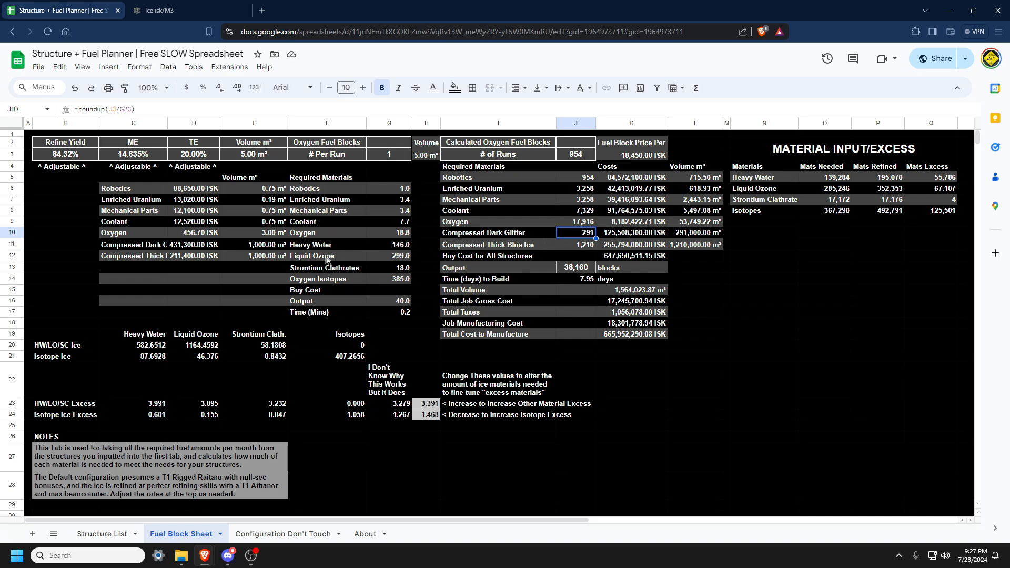
# Examine the ice refining rows and compare them with the ice values page in the other browser tab.
pyautogui.moveTo(56, 345); pyautogui.dragTo(354, 410)
pyautogui.click(344, 383)
pyautogui.moveTo(156, 245); pyautogui.dragTo(157, 256)
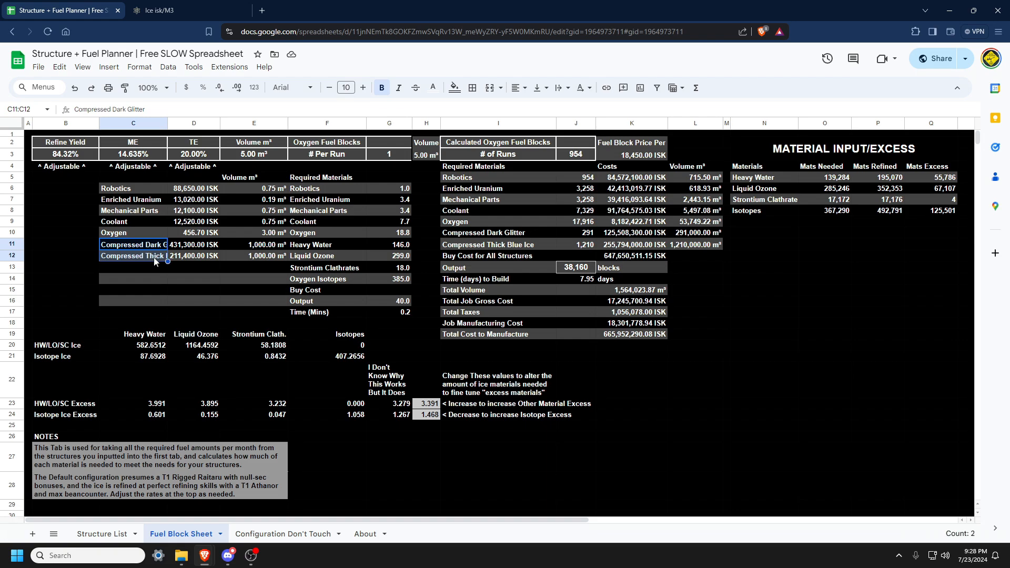
pyautogui.click(191, 16)
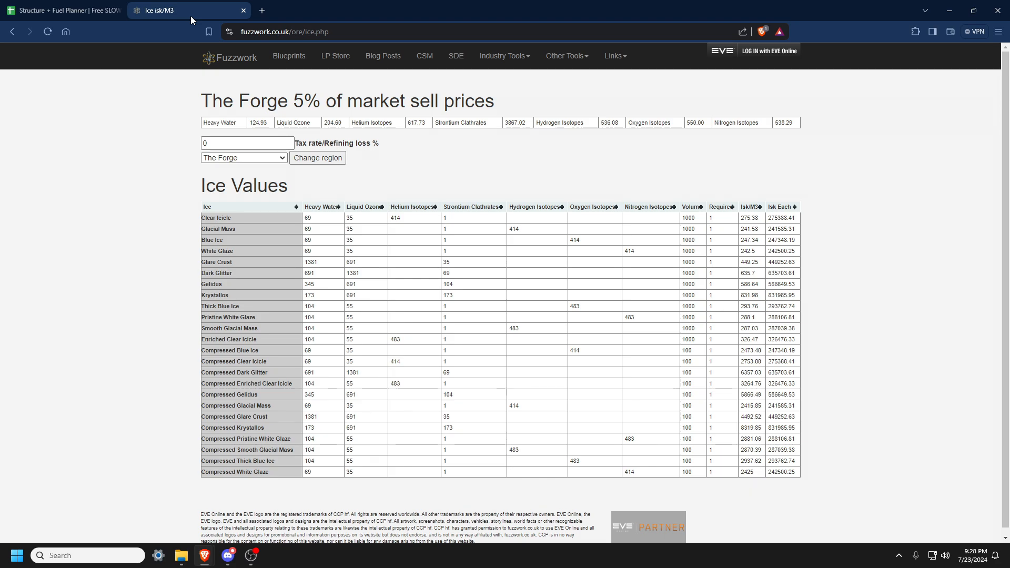
pyautogui.click(65, 5)
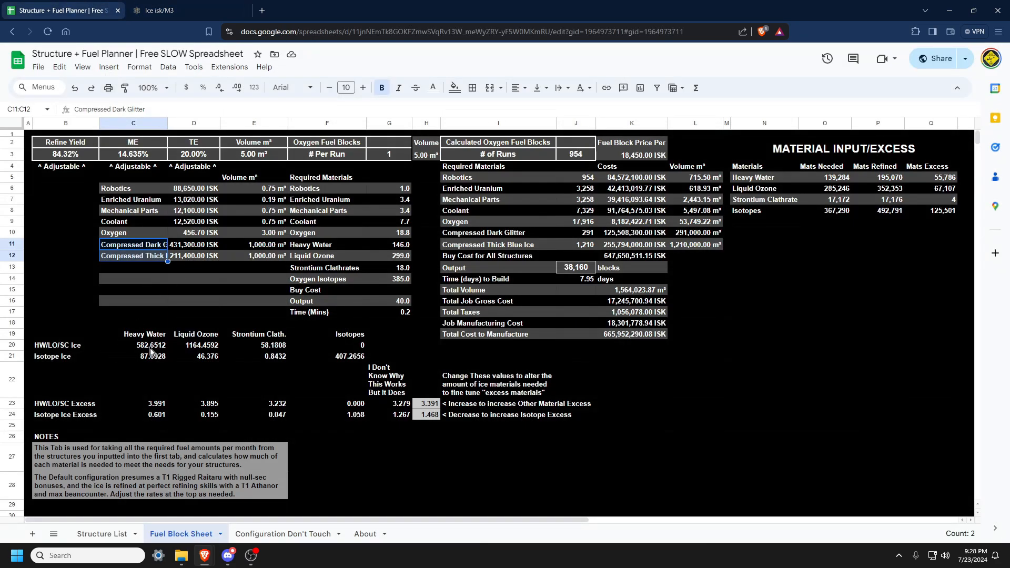
# Examine the ice quantity calculations, compressed ice counts and the Material Input/Excess needed totals.
pyautogui.moveTo(150, 347); pyautogui.dragTo(295, 369)
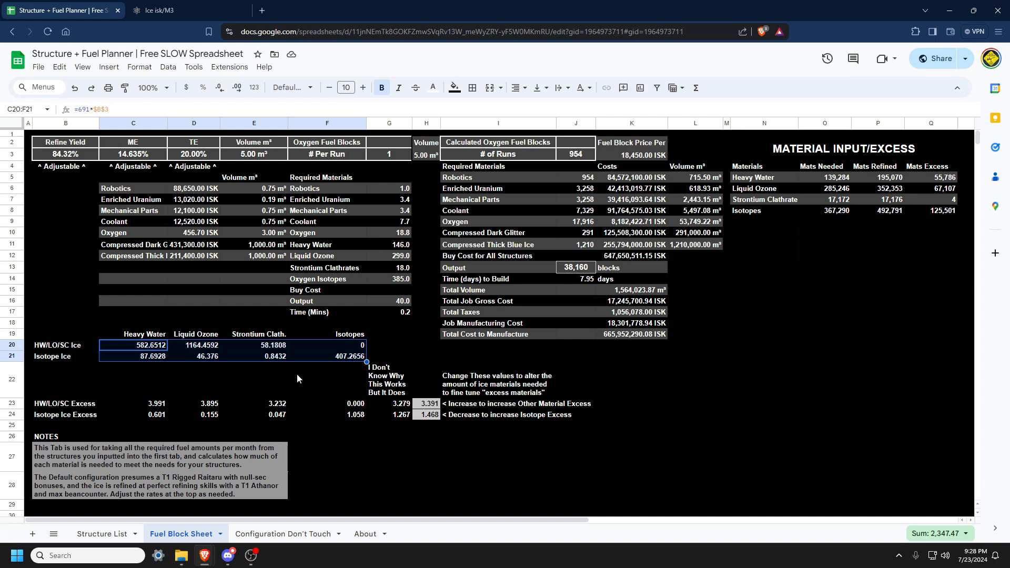
pyautogui.moveTo(160, 363); pyautogui.dragTo(254, 358)
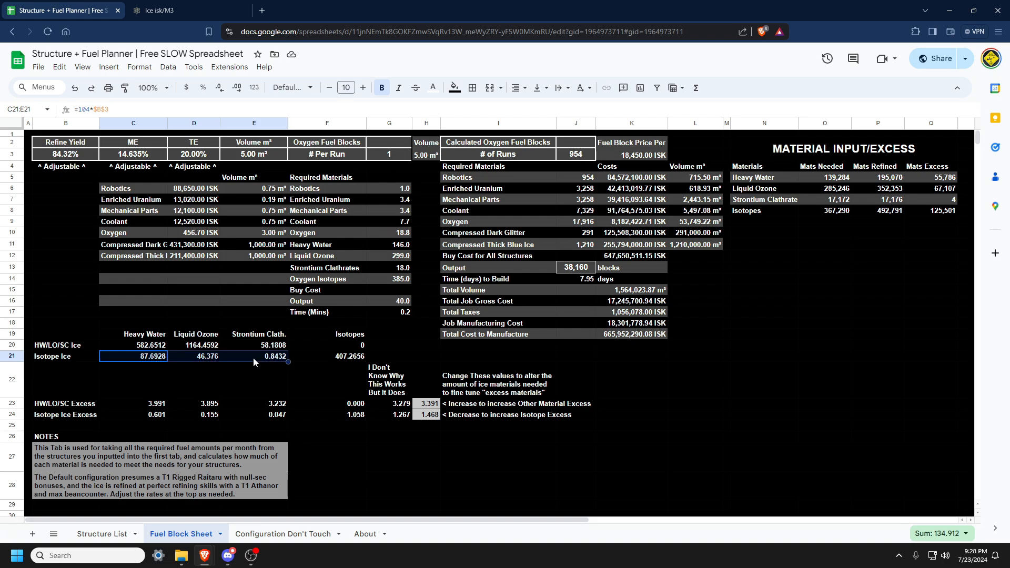
pyautogui.moveTo(150, 347); pyautogui.dragTo(271, 354)
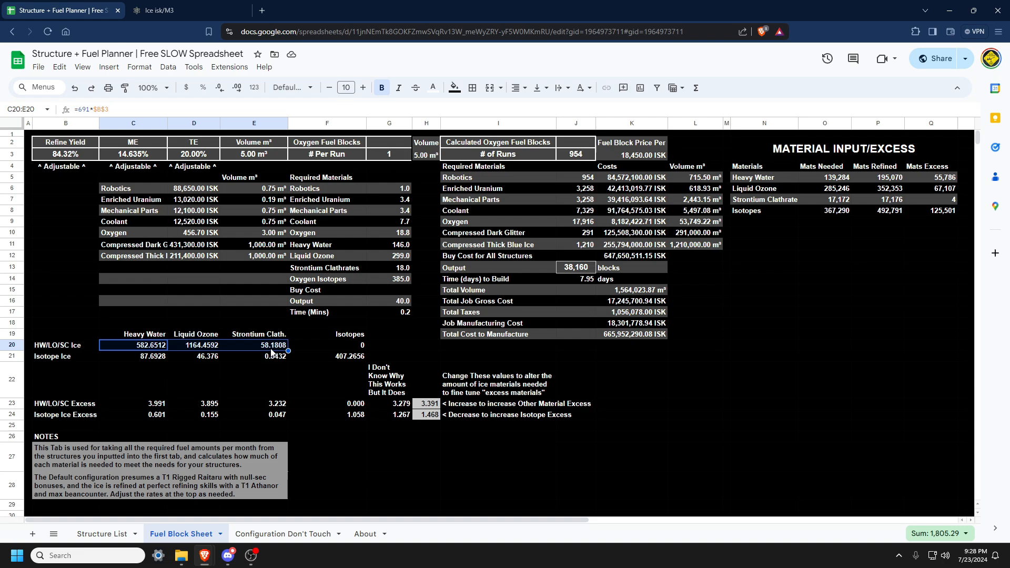
pyautogui.click(286, 392)
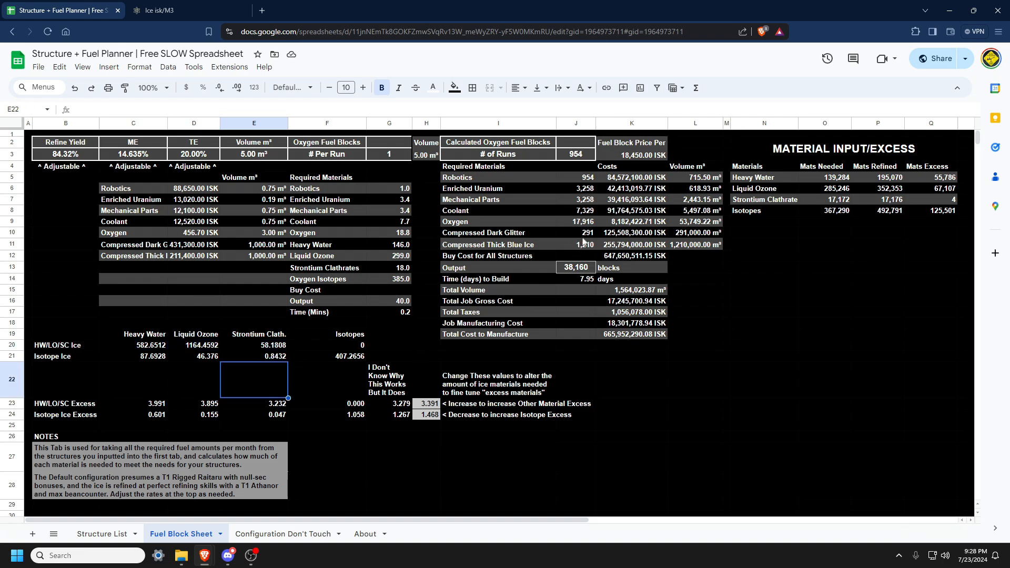
pyautogui.click(583, 237)
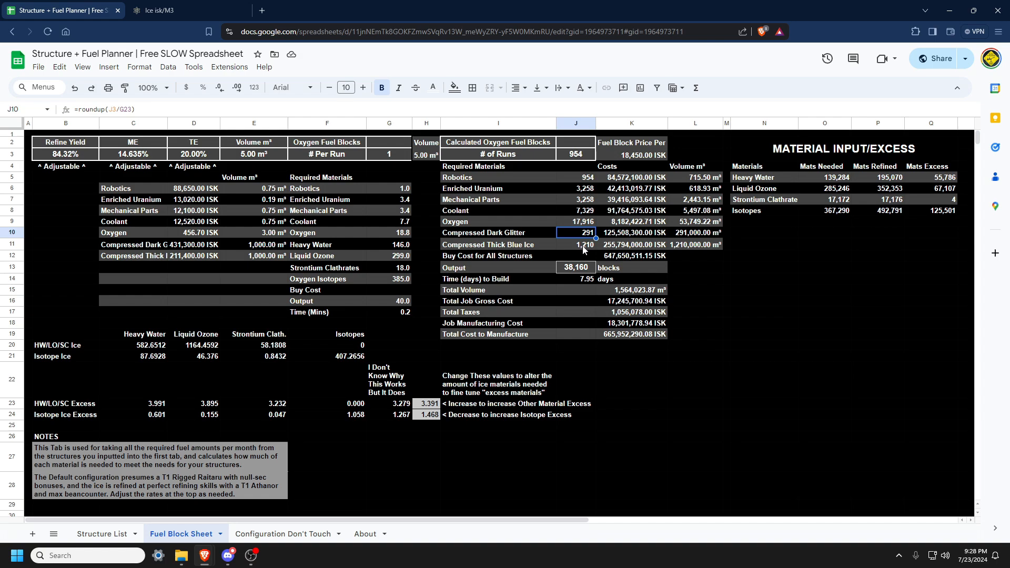
pyautogui.click(584, 246)
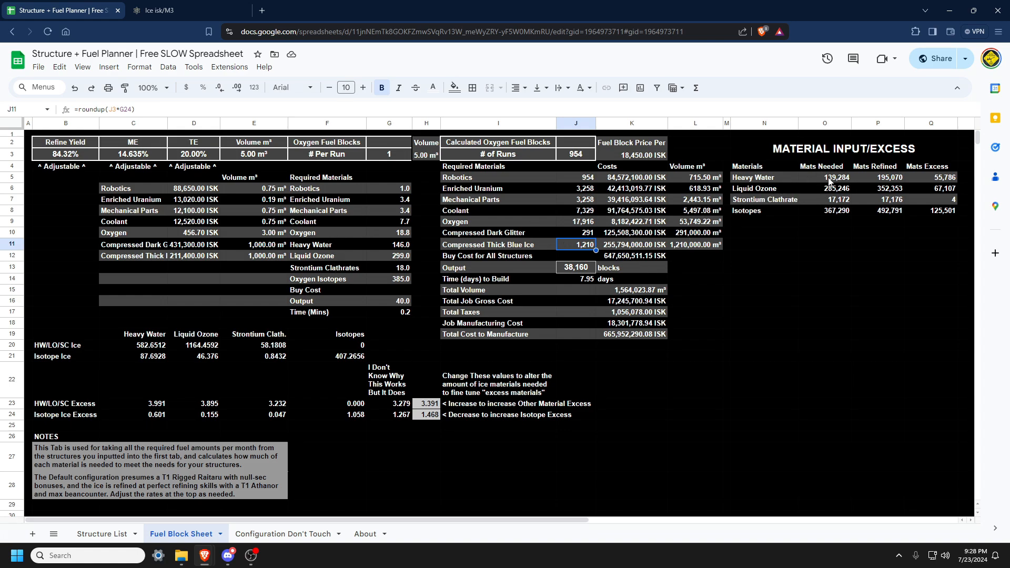
pyautogui.moveTo(831, 179); pyautogui.dragTo(824, 212)
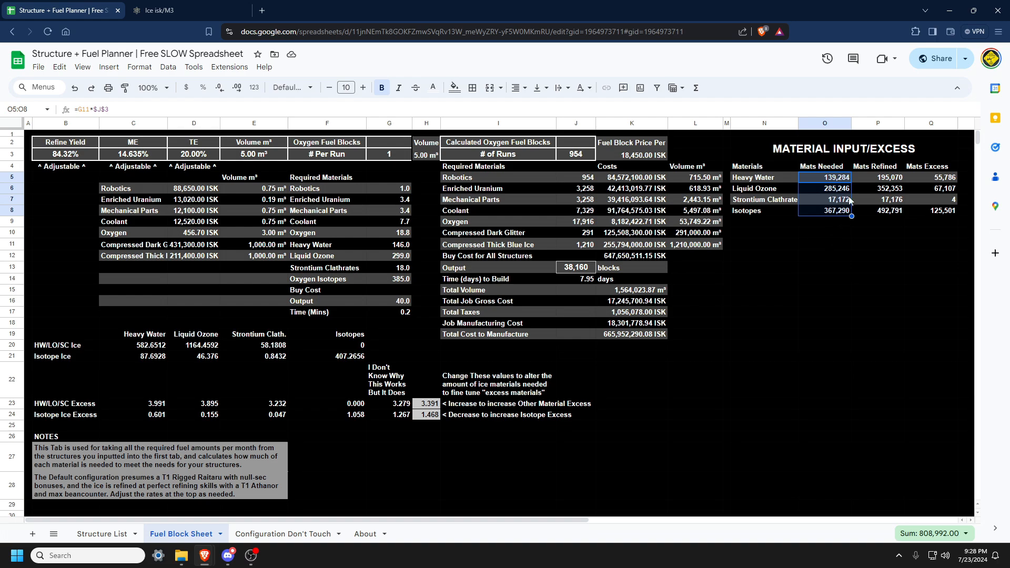
# Examine the refined and excess material quantities, the compressed ice counts and the excess adjustment factors.
pyautogui.moveTo(879, 179); pyautogui.dragTo(877, 214)
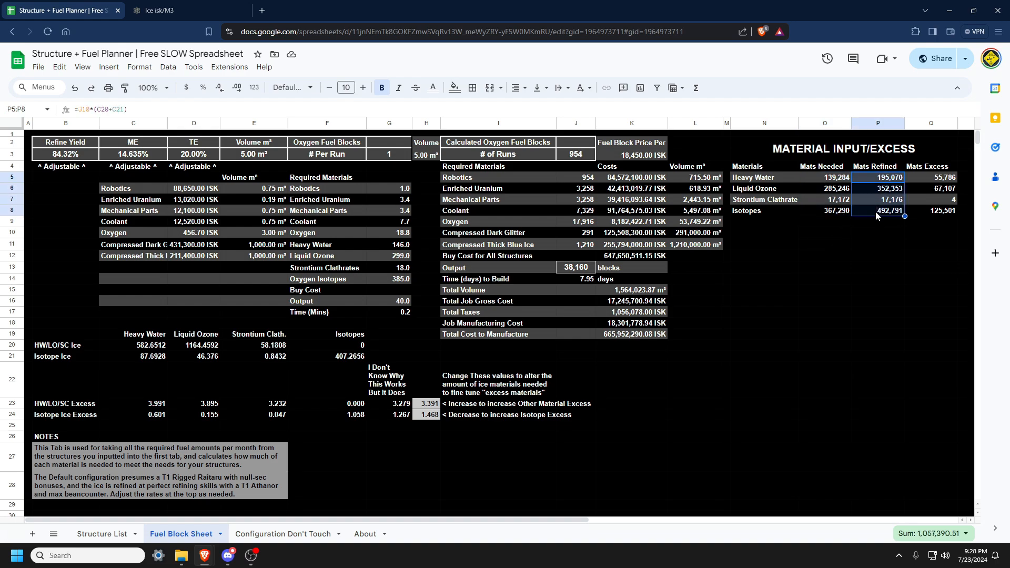
pyautogui.moveTo(570, 236); pyautogui.dragTo(573, 243)
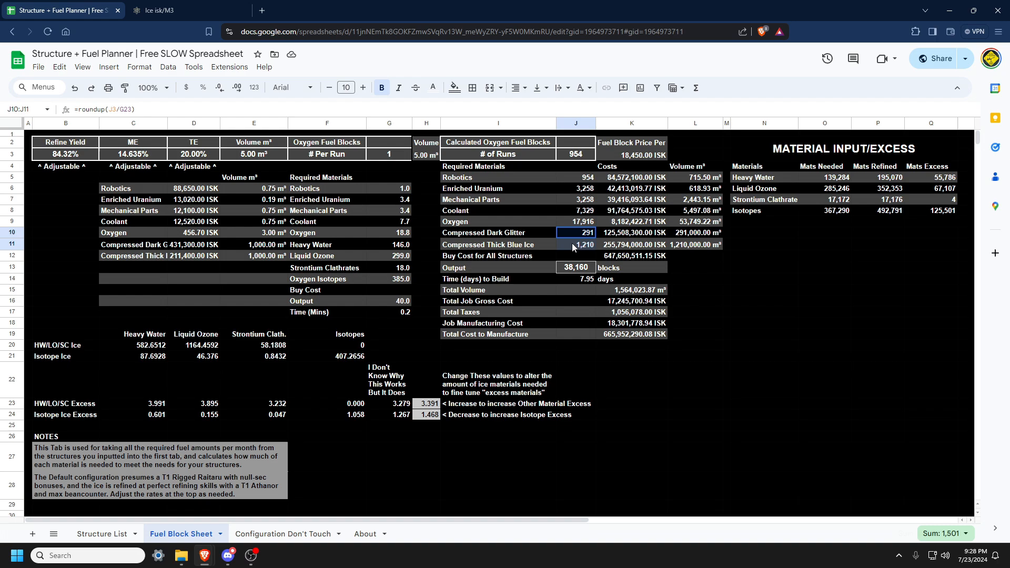
pyautogui.moveTo(428, 415); pyautogui.dragTo(247, 369)
pyautogui.click(632, 384)
pyautogui.moveTo(938, 181); pyautogui.dragTo(939, 219)
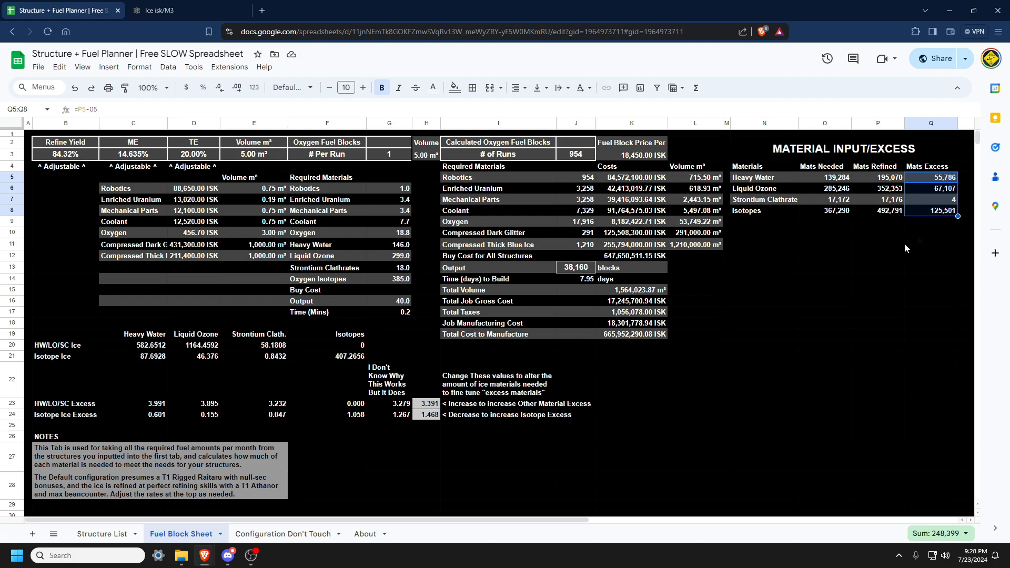
pyautogui.click(431, 404)
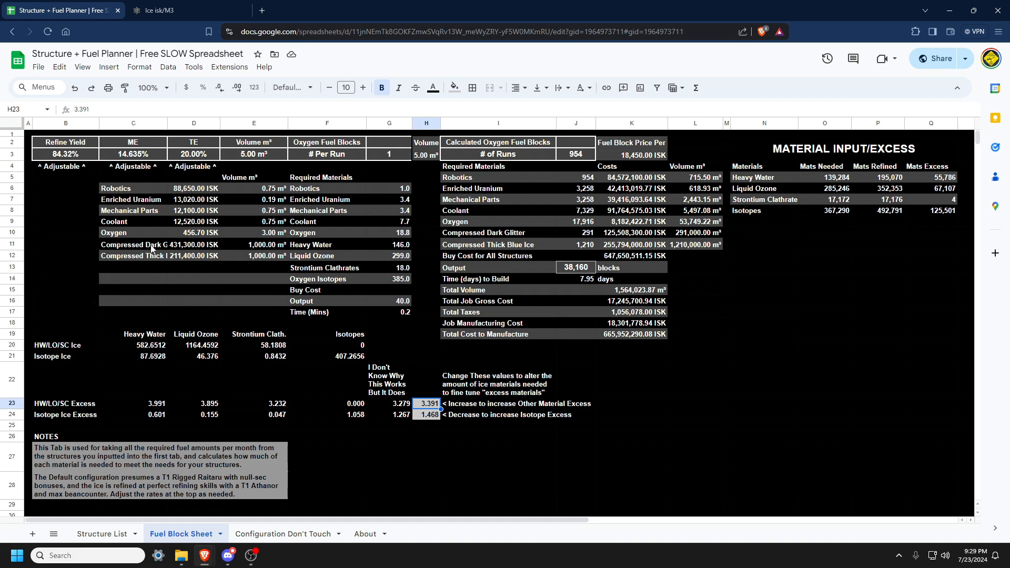
pyautogui.click(944, 201)
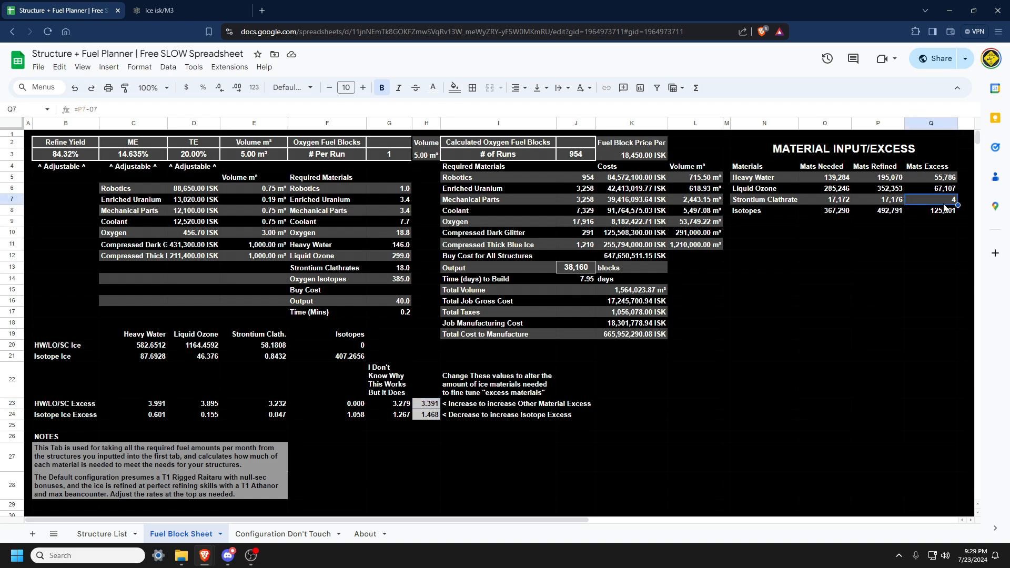
# Try setting the other-material excess factor to 5, check the material excess, and undo the change.
pyautogui.click(424, 407)
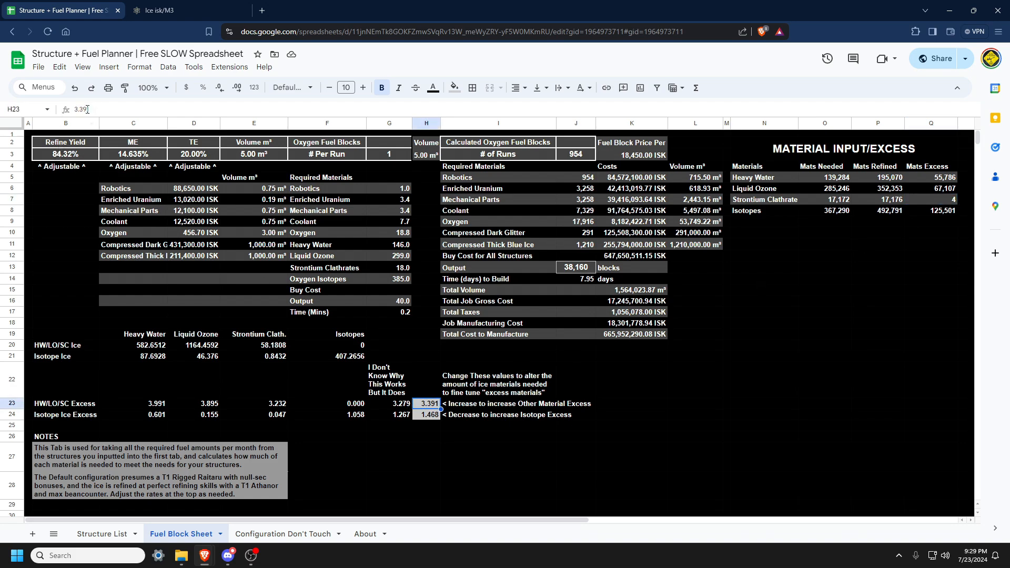
pyautogui.moveTo(92, 110); pyautogui.dragTo(59, 118)
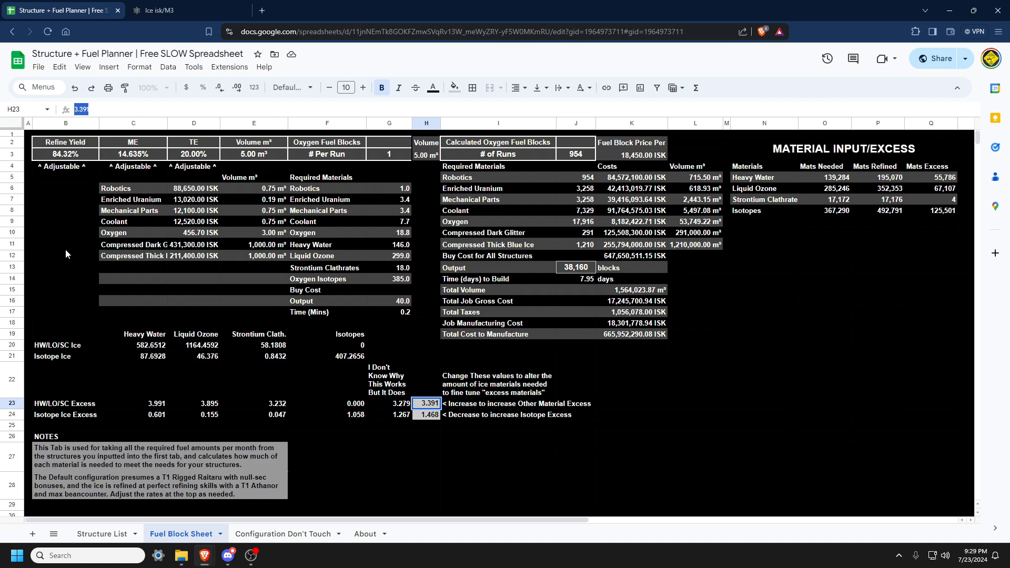
pyautogui.write('5')
pyautogui.press('Return')
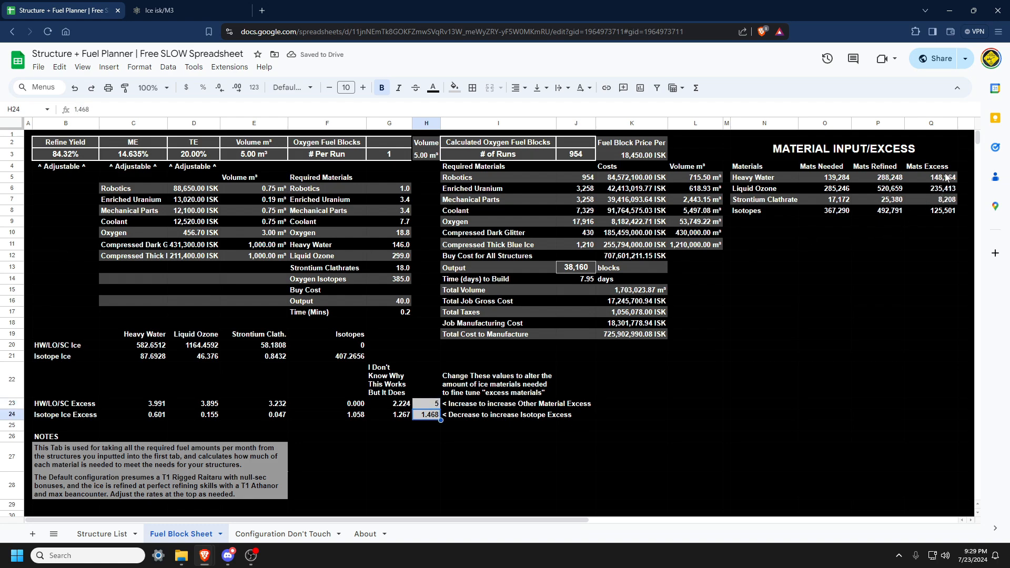
pyautogui.moveTo(948, 178); pyautogui.dragTo(949, 210)
pyautogui.click(946, 203)
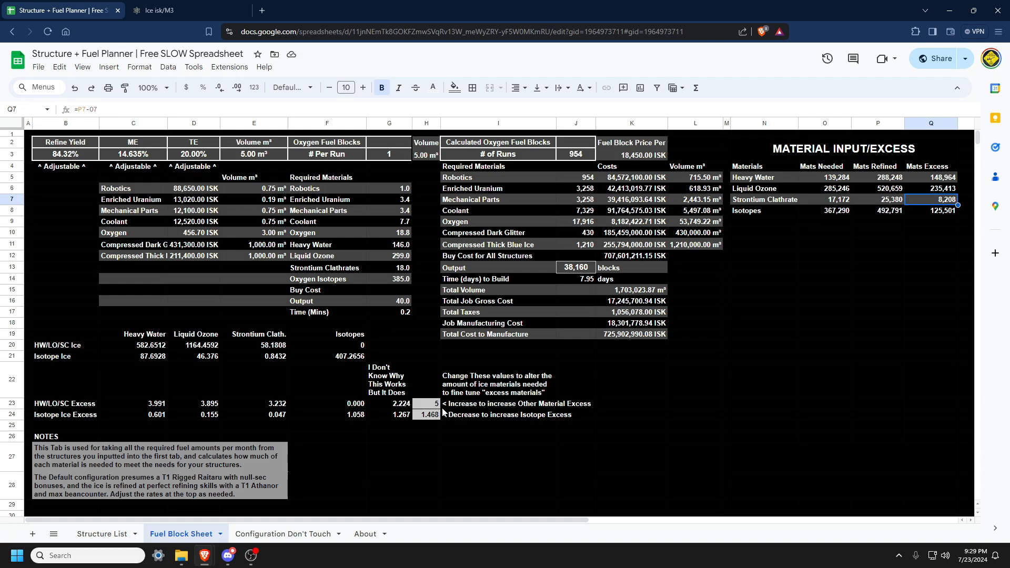
pyautogui.hotkey('ctrl', 'z')
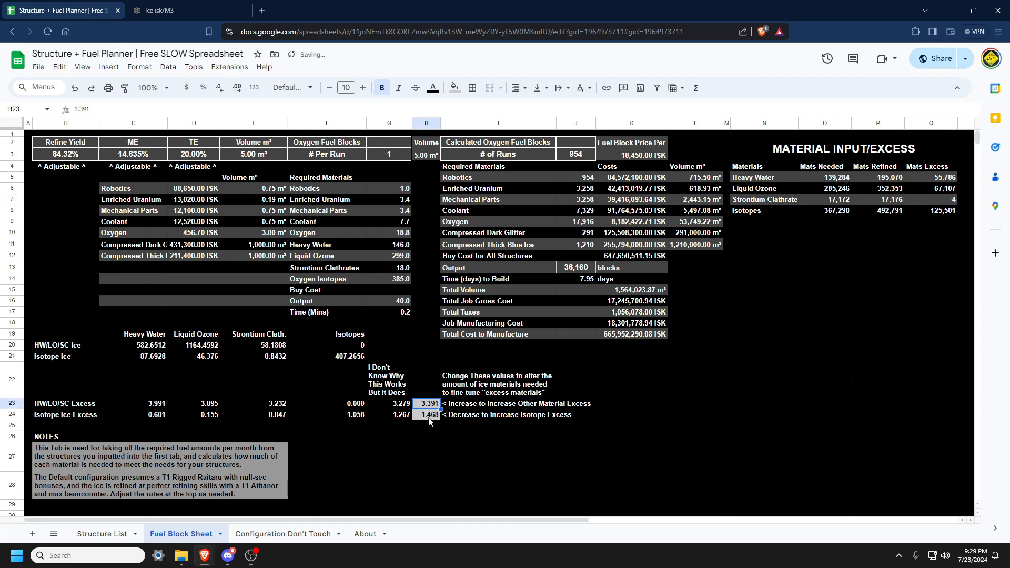
# Inspect the formulas behind the costs, output blocks, build time and total volume columns.
pyautogui.click(430, 419)
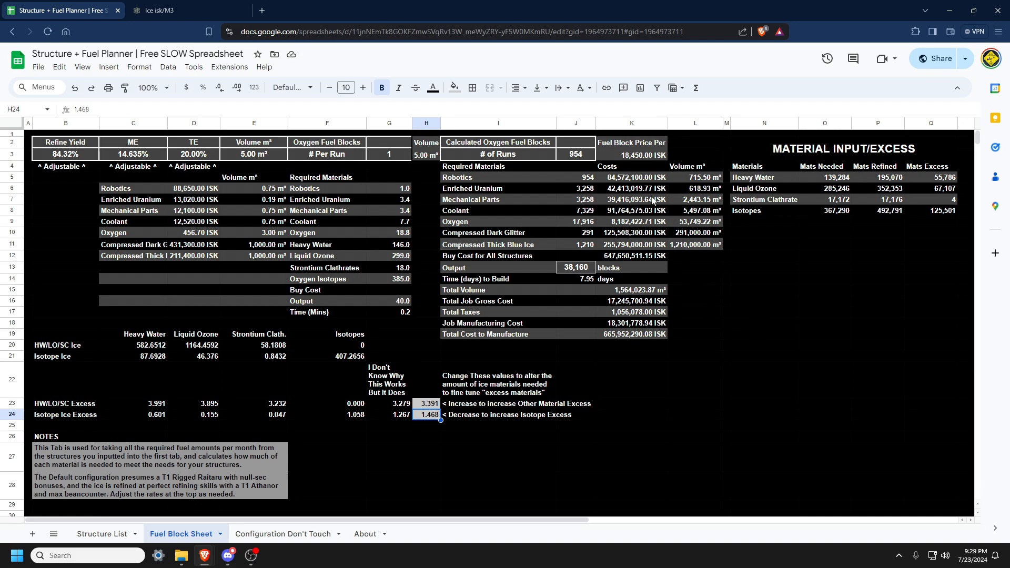
pyautogui.moveTo(636, 179); pyautogui.dragTo(629, 258)
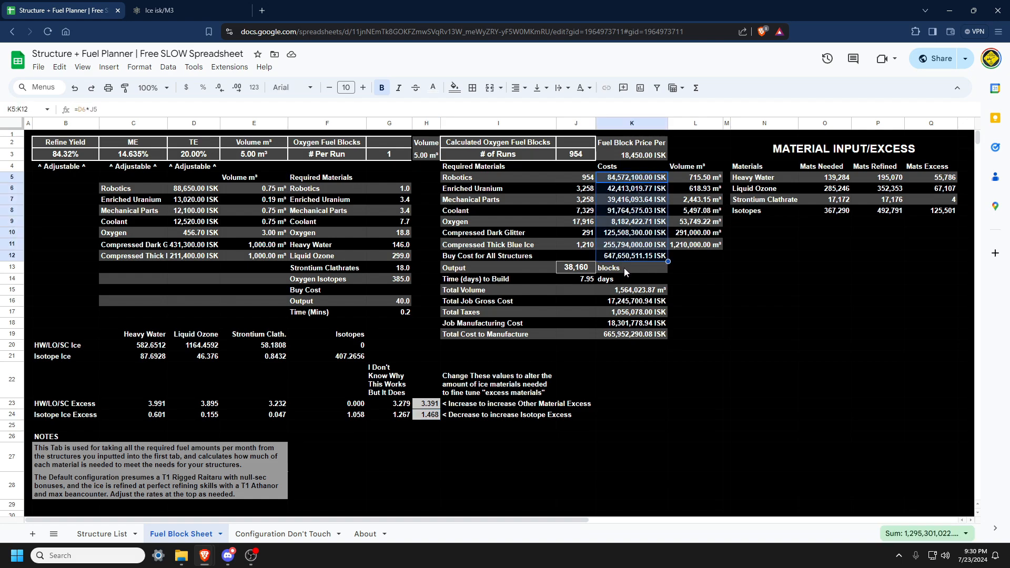
pyautogui.click(578, 270)
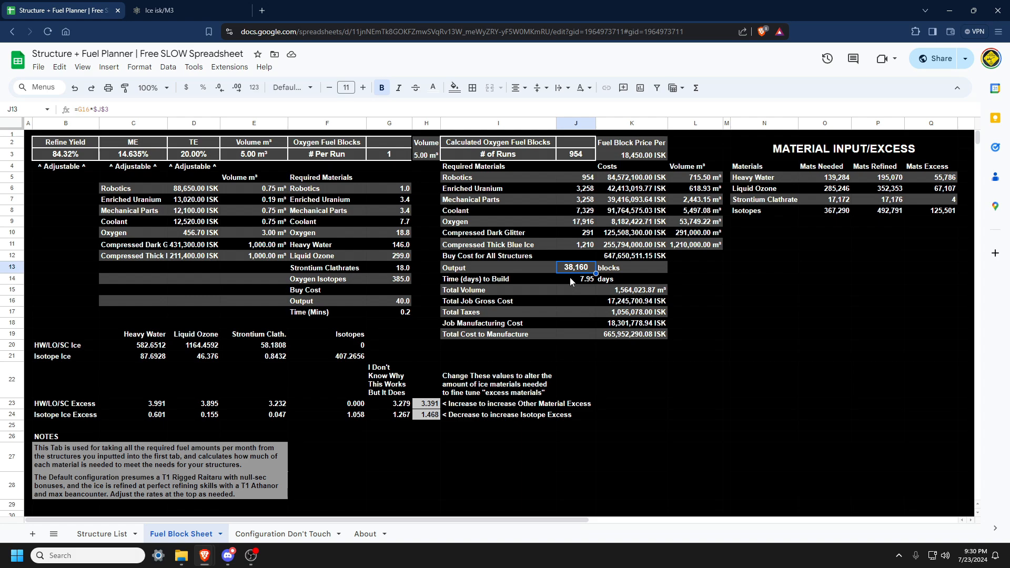
pyautogui.click(573, 281)
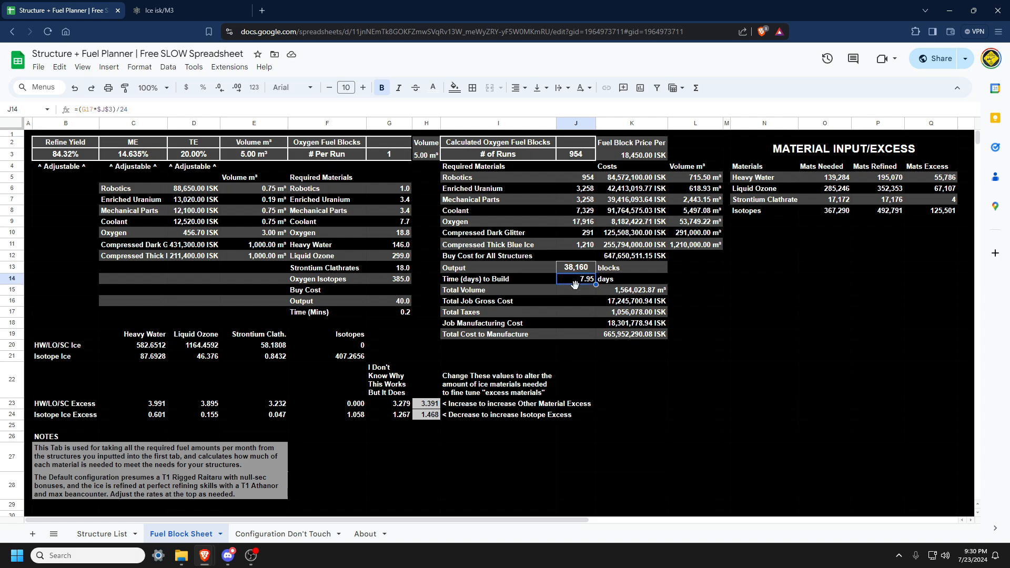
pyautogui.click(622, 293)
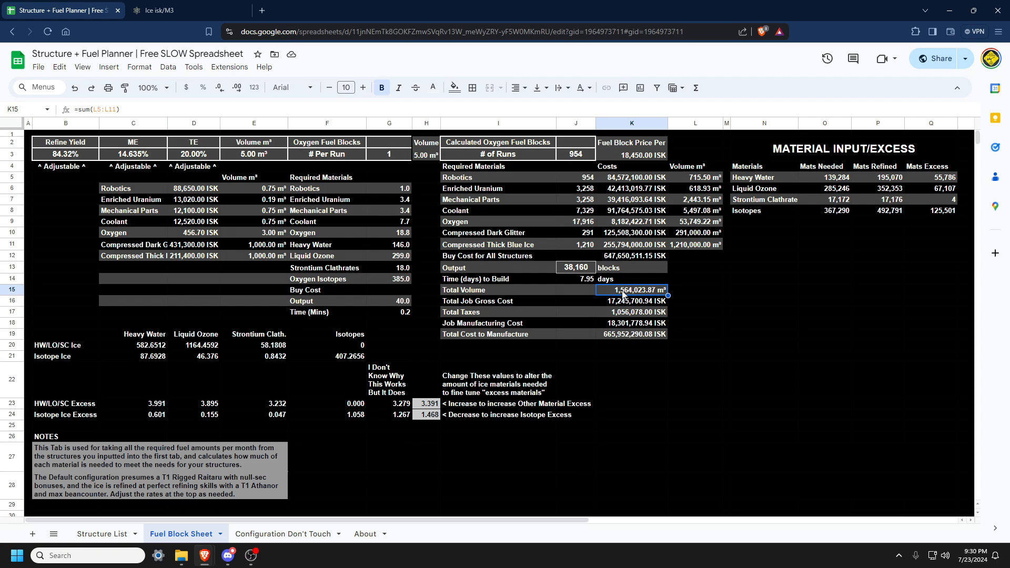
pyautogui.moveTo(694, 181); pyautogui.dragTo(709, 247)
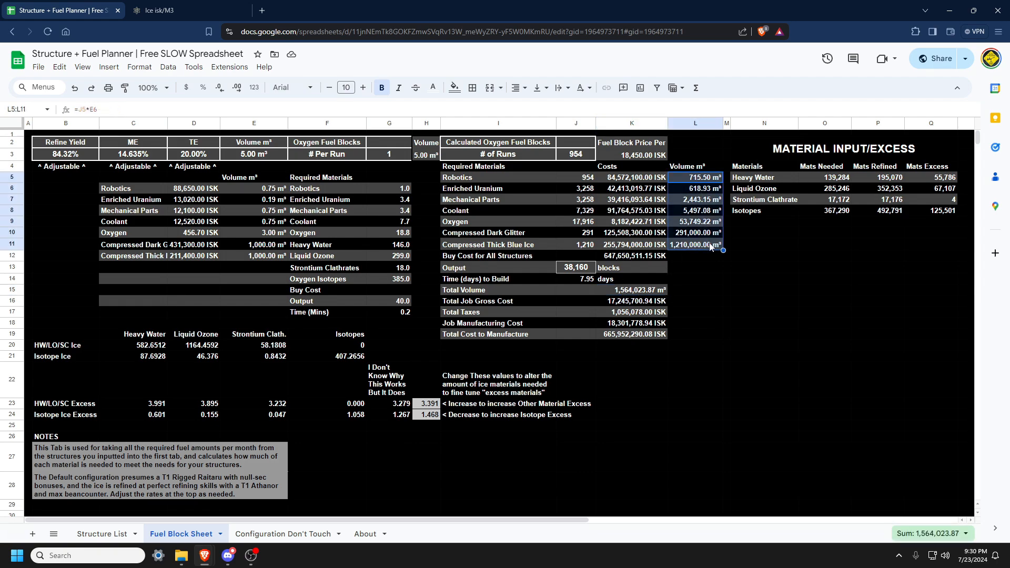
# Examine the formulas for total job gross cost, taxes, job manufacturing cost and total cost to manufacture.
pyautogui.click(625, 304)
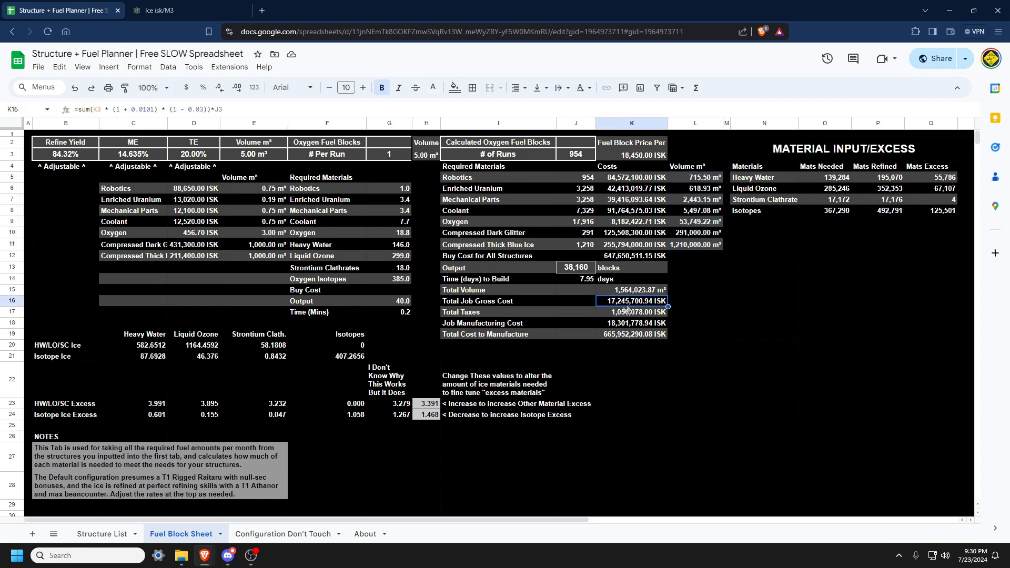
pyautogui.moveTo(247, 109); pyautogui.dragTo(49, 111)
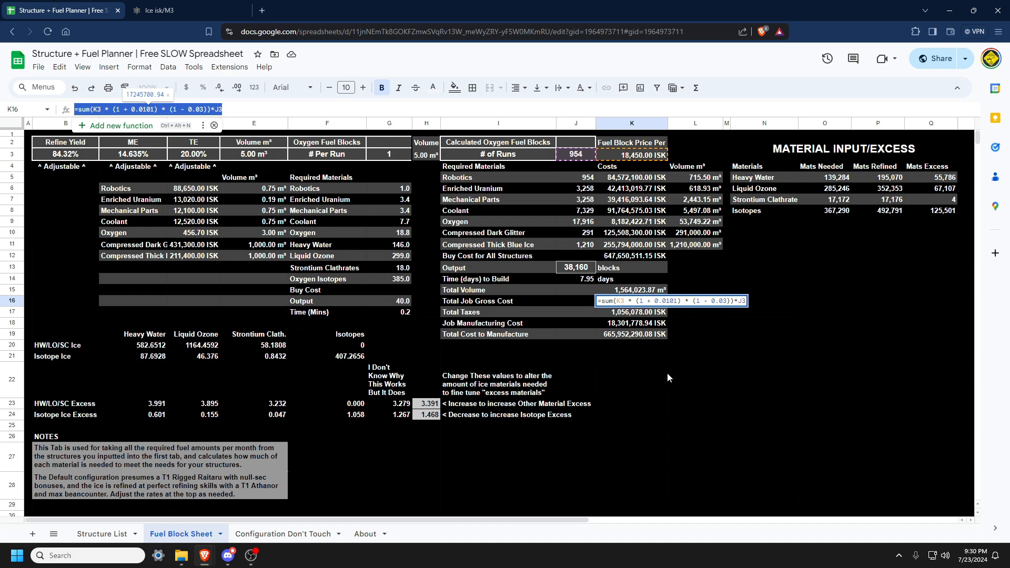
pyautogui.press('Return')
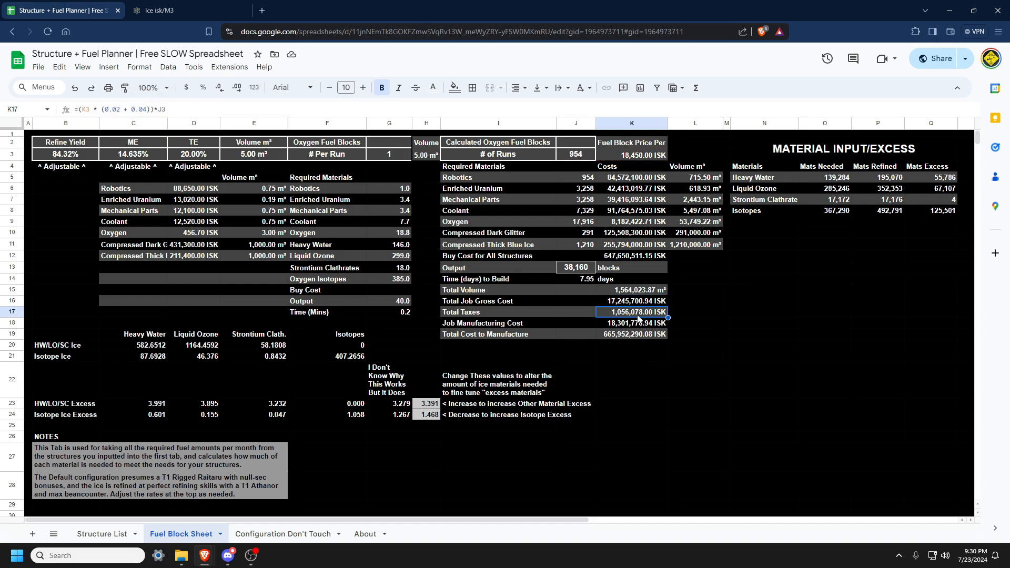
pyautogui.click(626, 325)
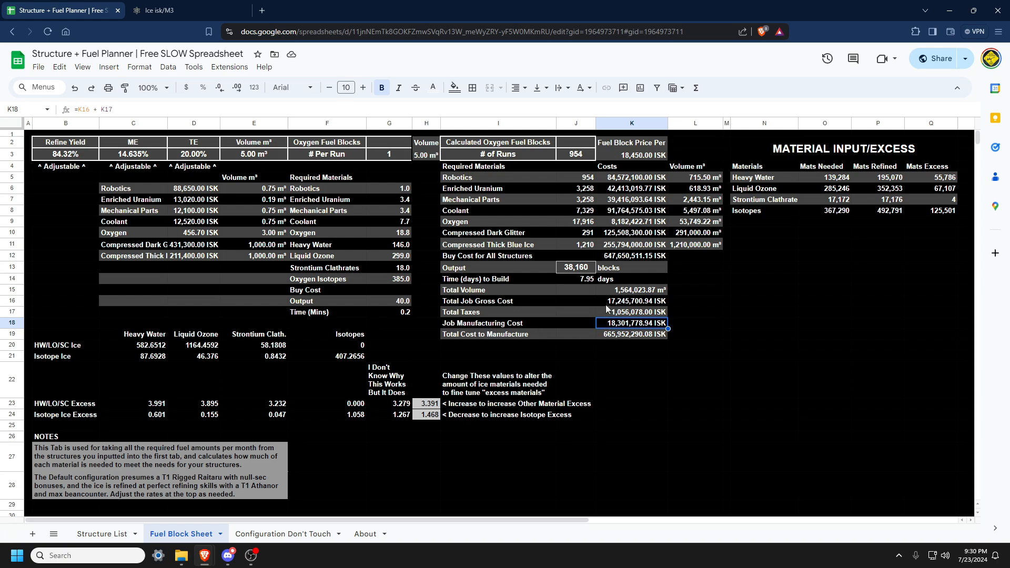
pyautogui.moveTo(607, 302); pyautogui.dragTo(605, 313)
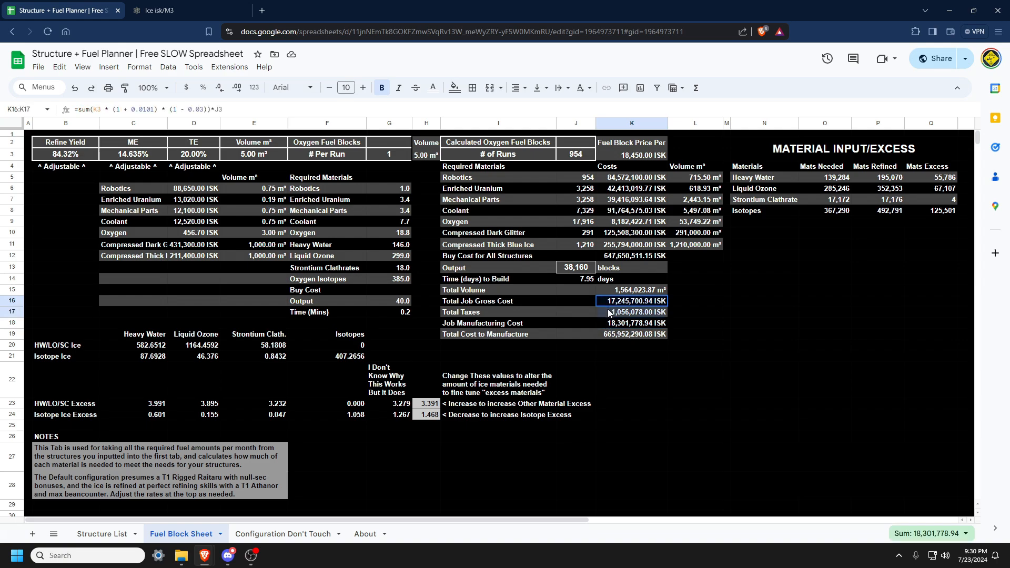
pyautogui.click(600, 337)
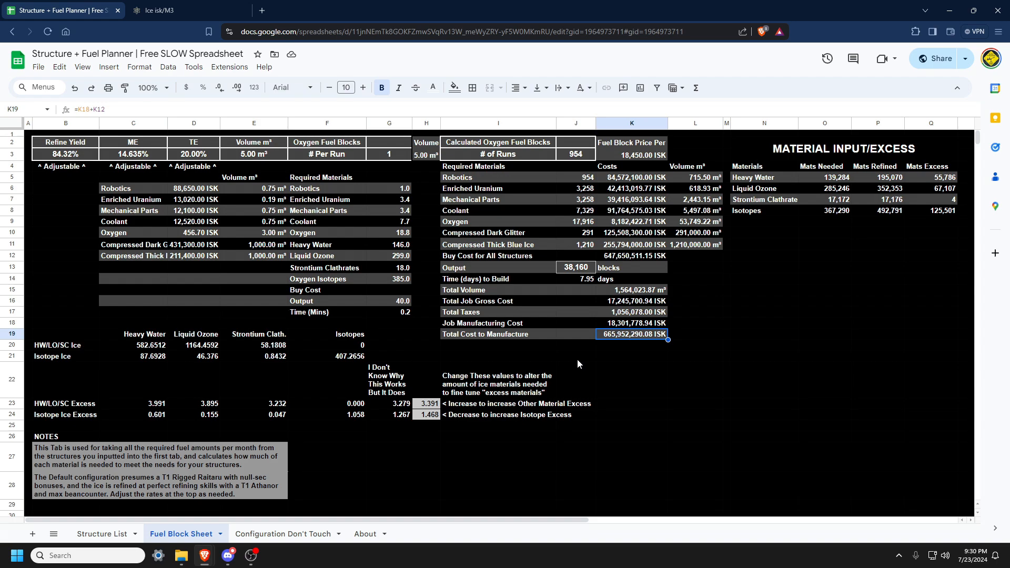
# Return to the Structure List totals and open the About sheet with its linked spreadsheet.
pyautogui.click(102, 534)
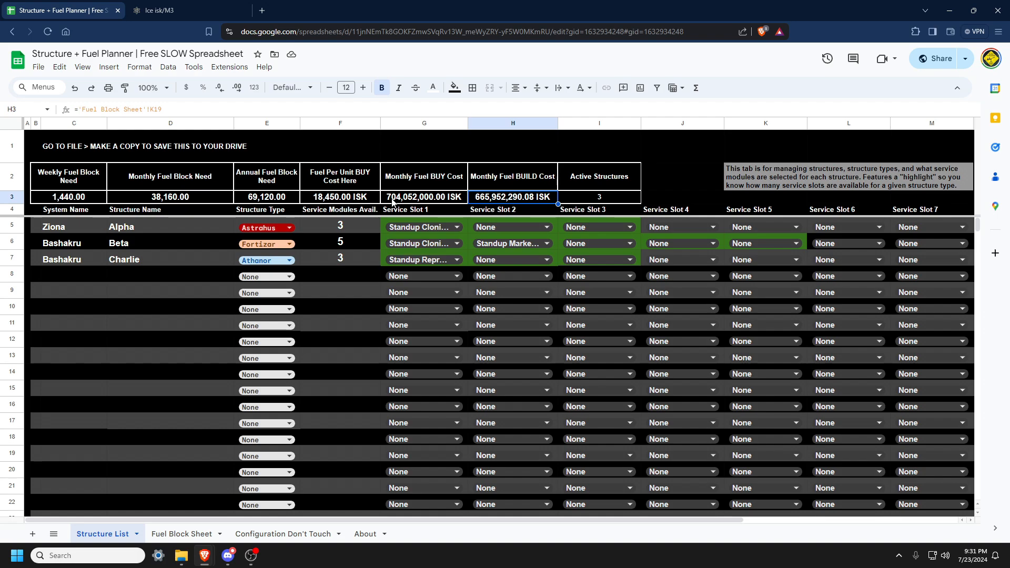
pyautogui.click(313, 275)
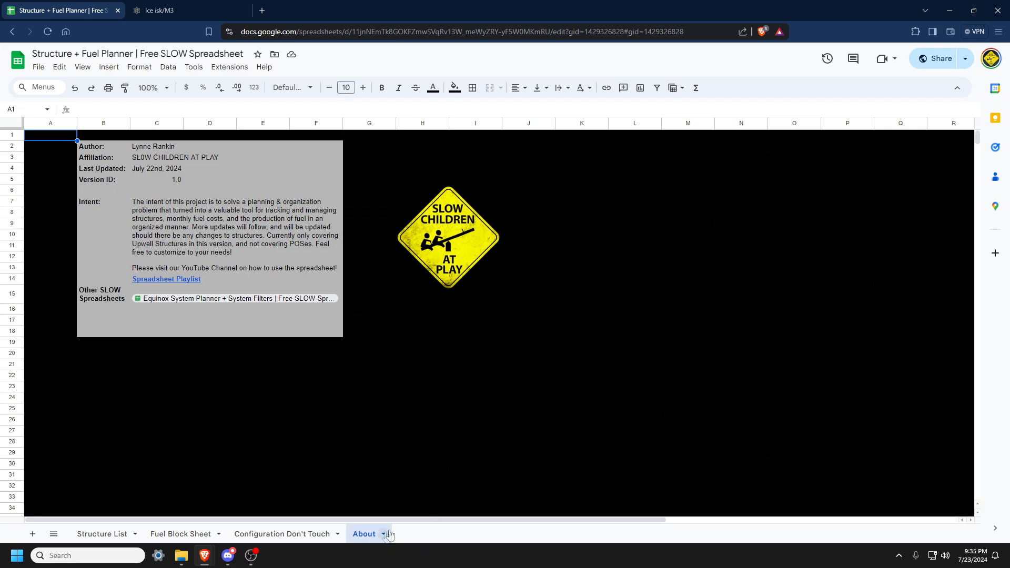
pyautogui.moveTo(174, 304)
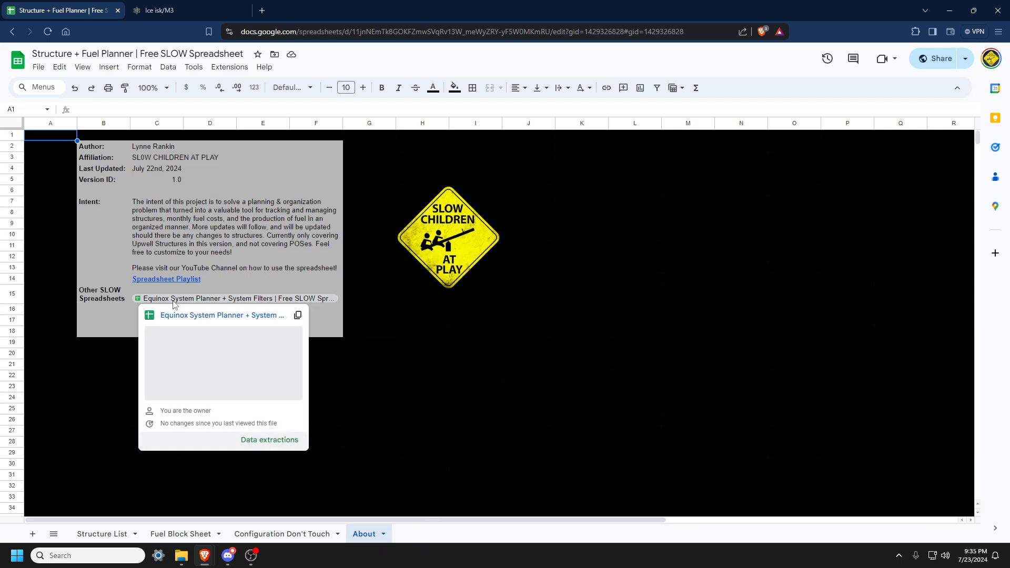